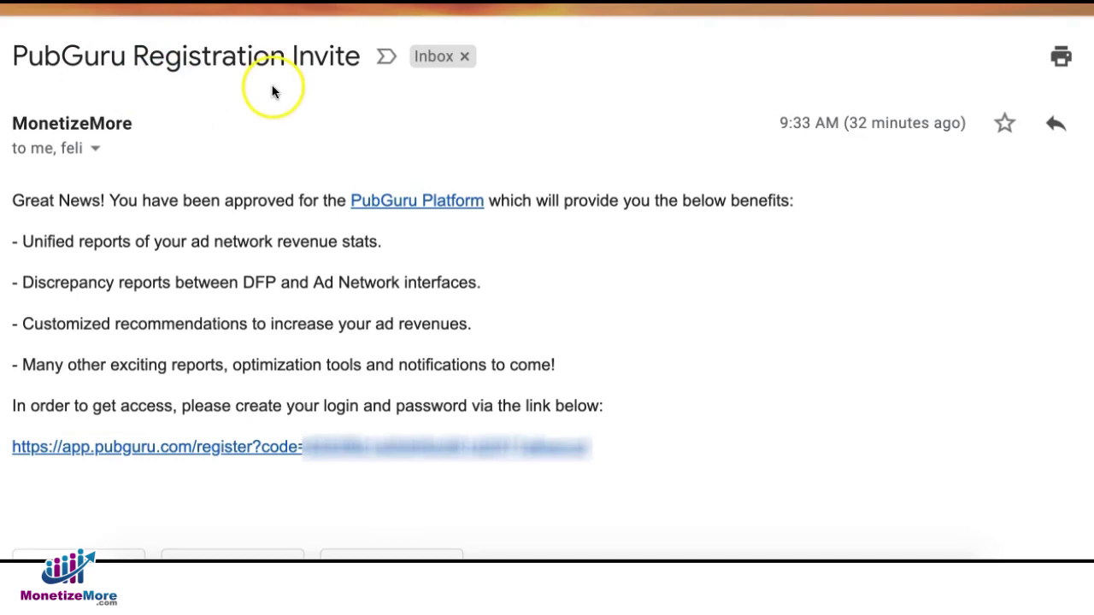
- Set and confirm the account password, accept the terms, and create the PubGuru account
{"action": "left_click", "coordinate": [701, 374]}
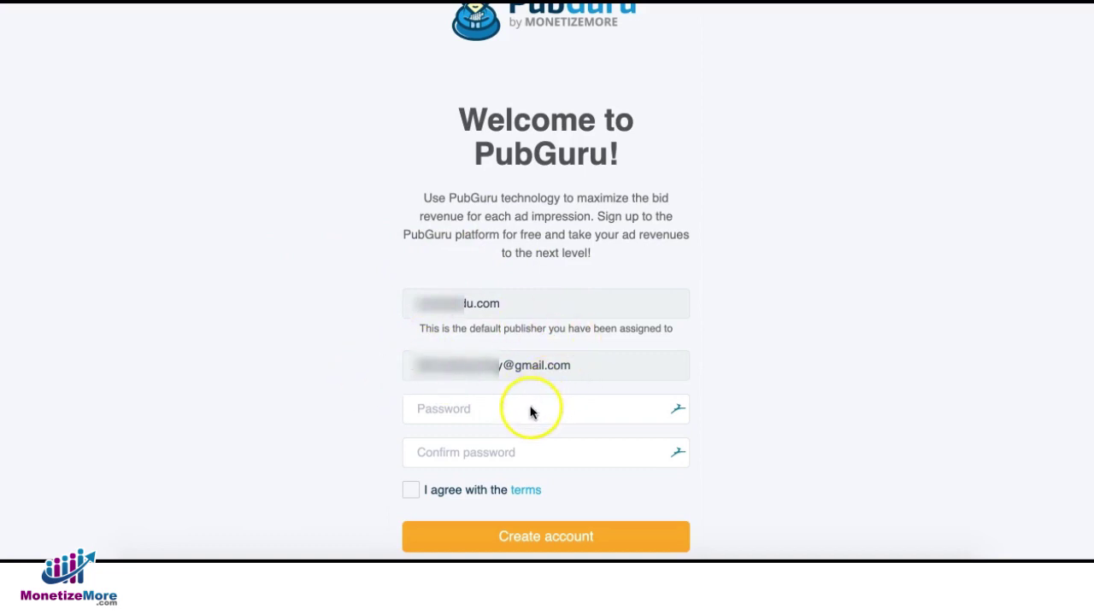
{"action": "left_click", "coordinate": [461, 411]}
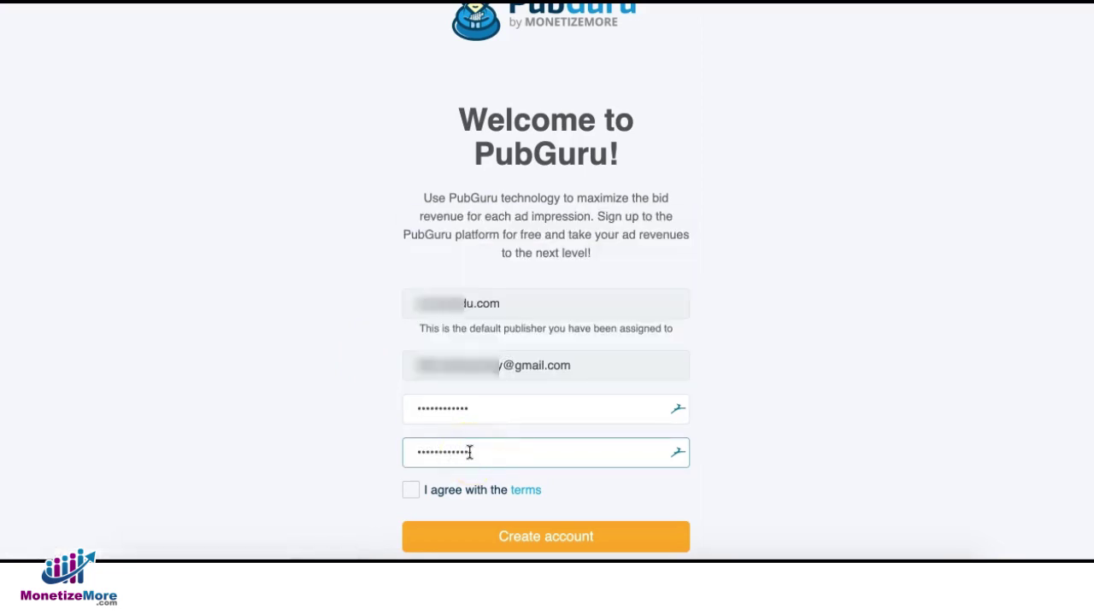
{"action": "left_click", "coordinate": [410, 490]}
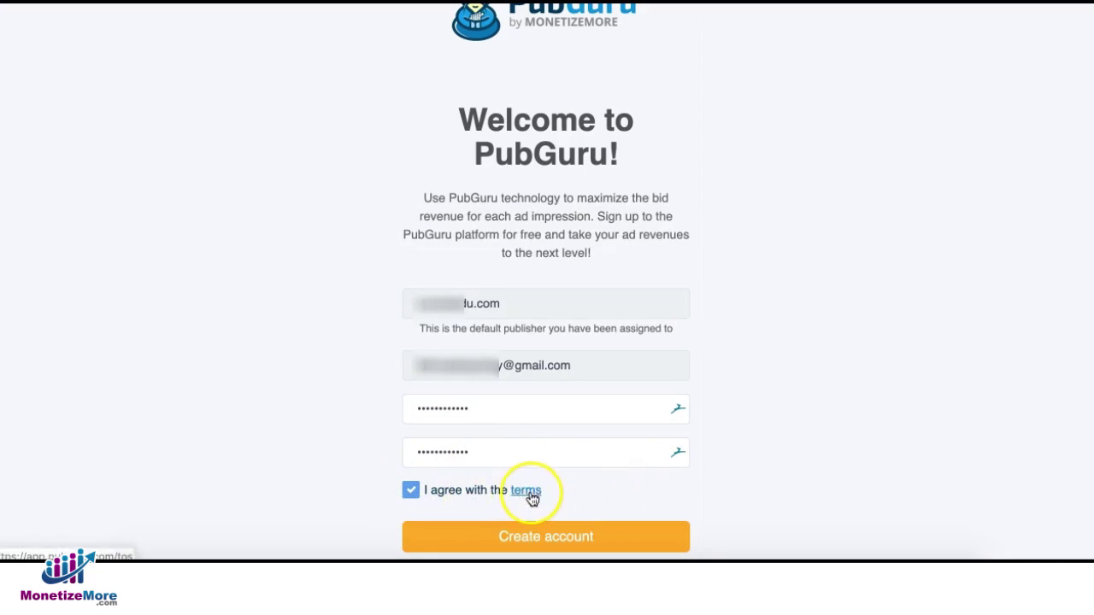
{"action": "left_click", "coordinate": [564, 539]}
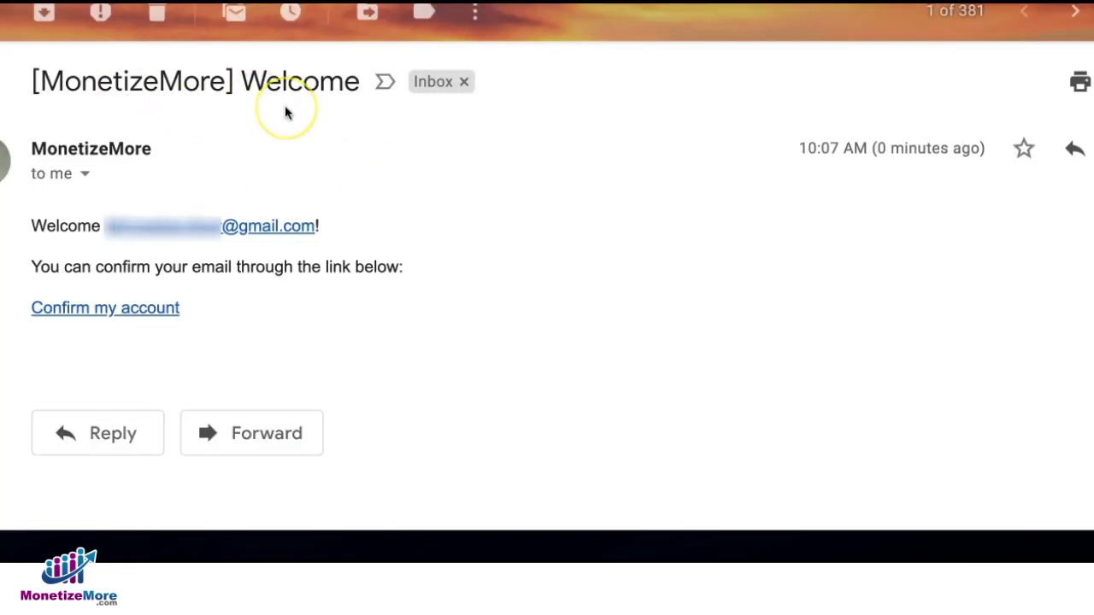
- Use the 'Confirm my account' link in the MonetizeMore Welcome email to confirm the address
{"action": "left_click", "coordinate": [99, 310]}
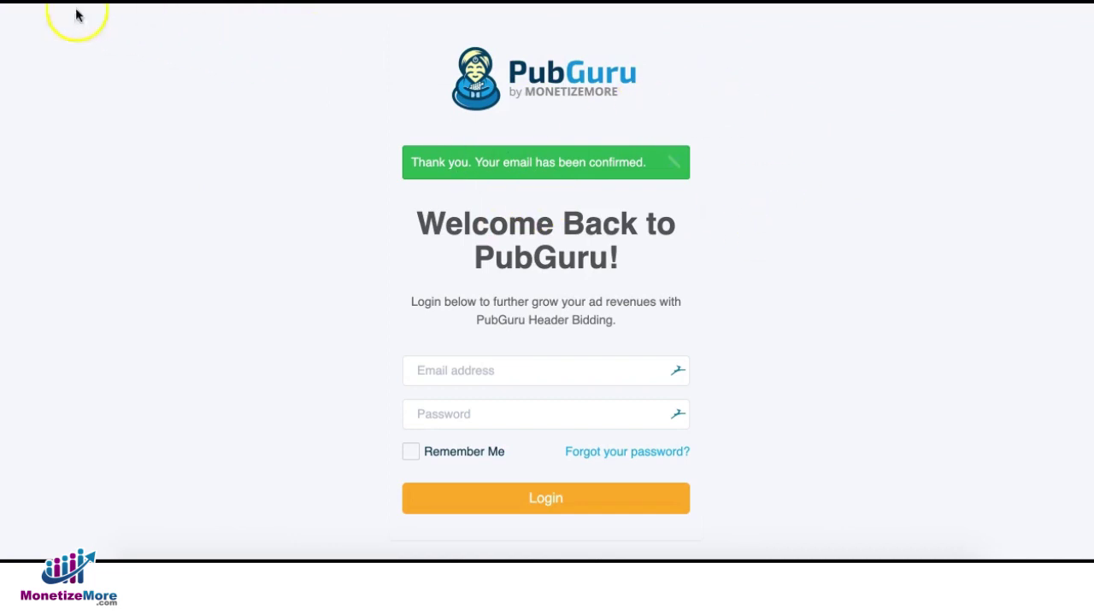
- Log in to PubGuru with the confirmed account's email and password
{"action": "left_click", "coordinate": [475, 371]}
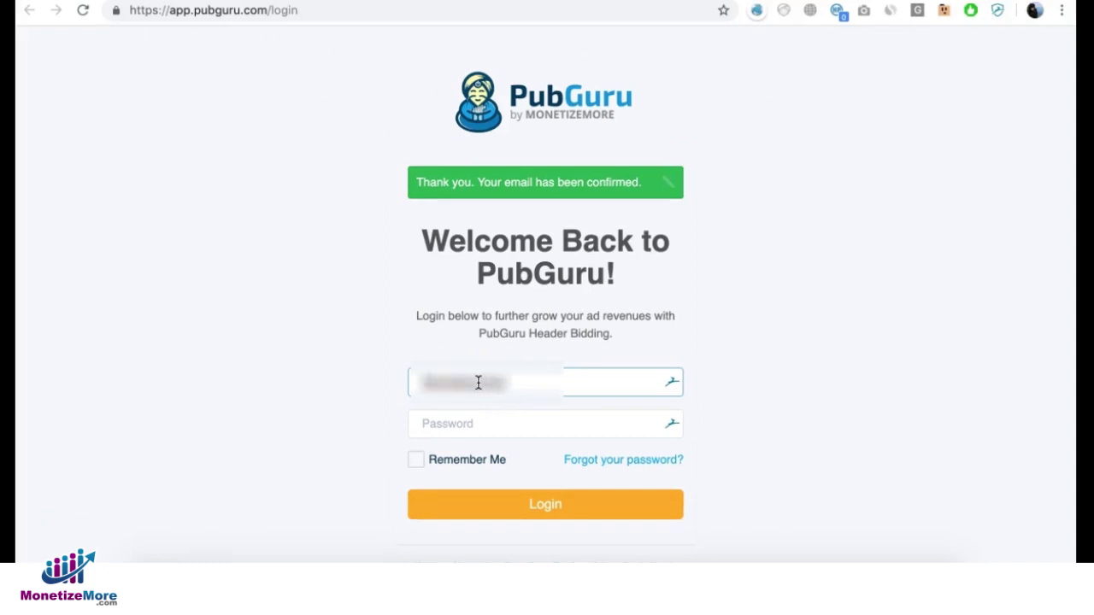
{"action": "key", "text": "Tab"}
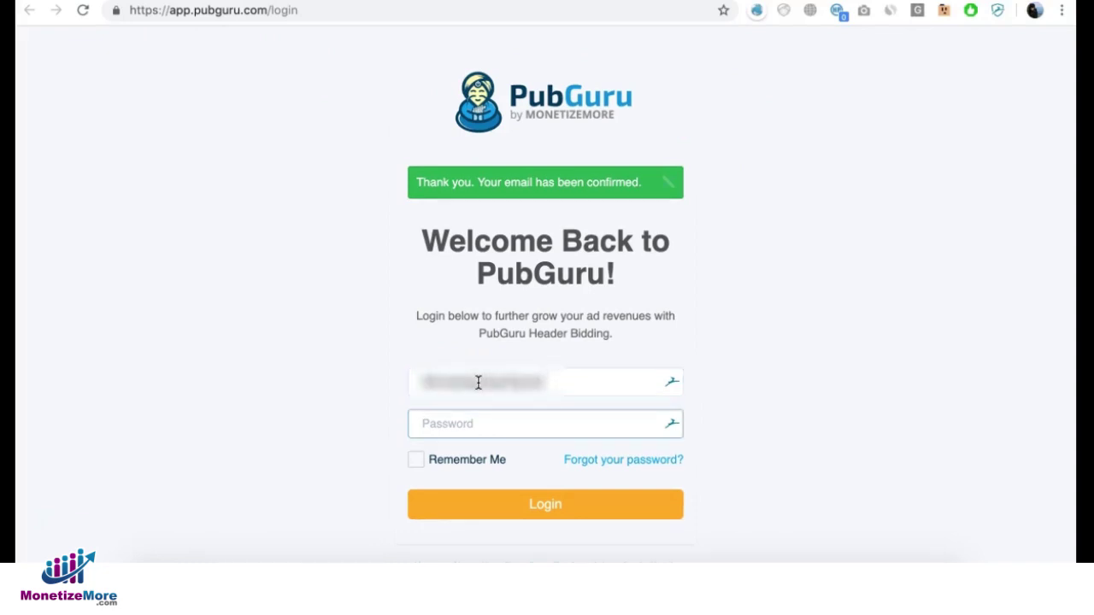
{"action": "left_click", "coordinate": [557, 381]}
{"action": "key", "text": "Tab"}
{"action": "left_click", "coordinate": [547, 431]}
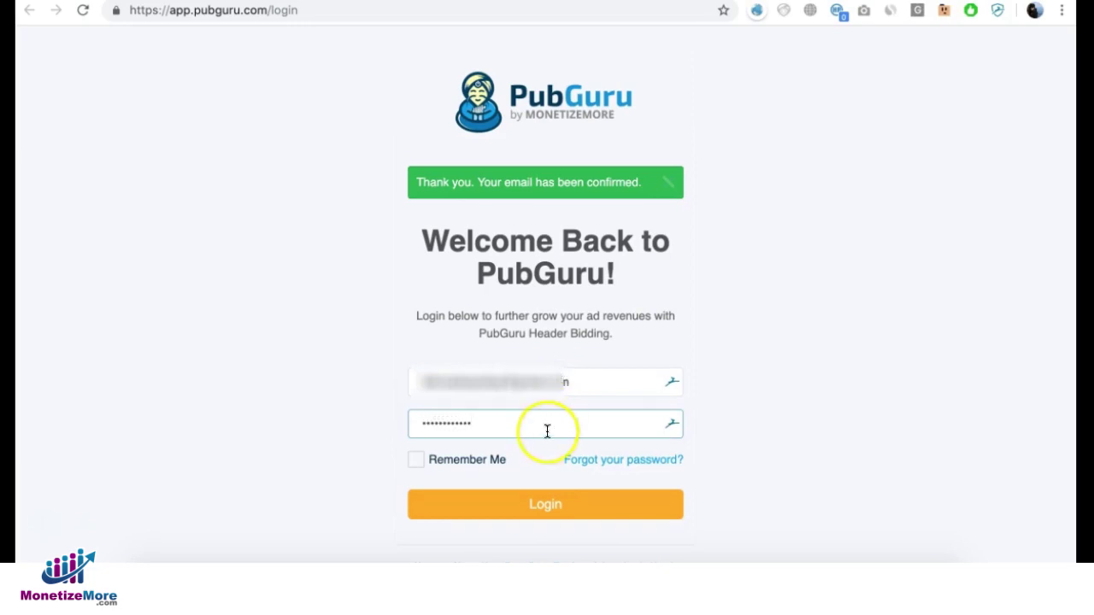
{"action": "left_click", "coordinate": [510, 500]}
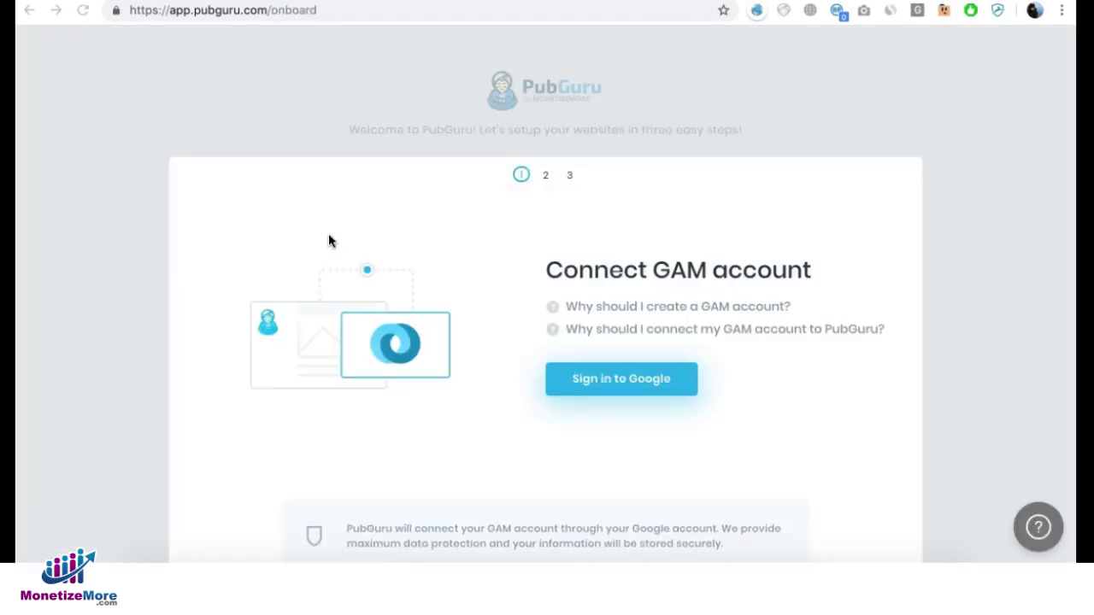
- Start Sign in to Google to link the Google Ad Manager account
{"action": "left_click", "coordinate": [346, 237]}
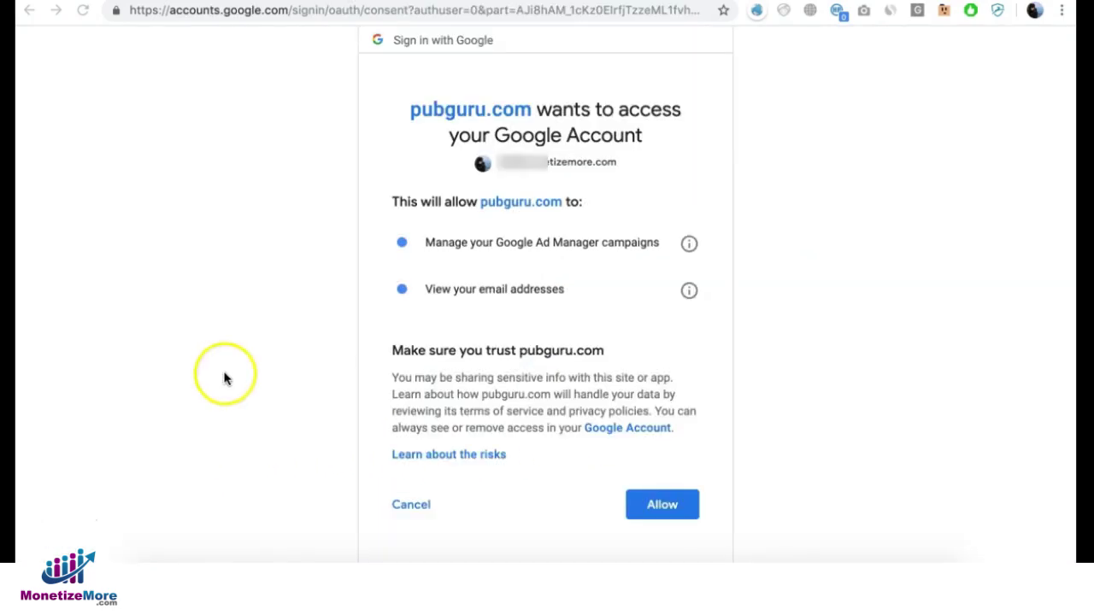
- Allow PubGuru access to Google, then pass the Connected as and Ad Network accounts steps
{"action": "left_click", "coordinate": [662, 504]}
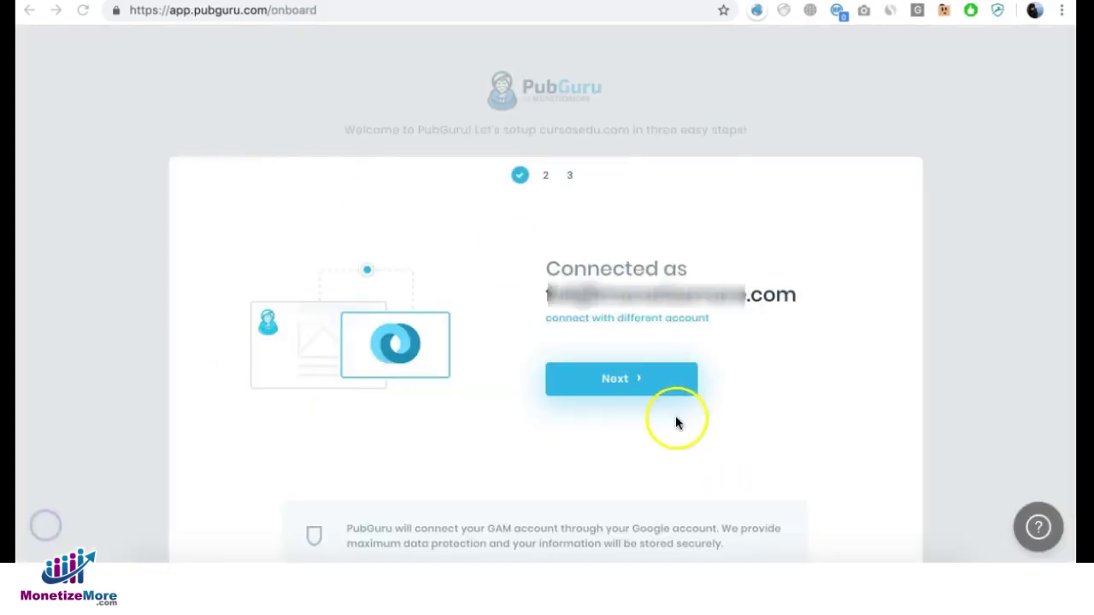
{"action": "left_click", "coordinate": [626, 384]}
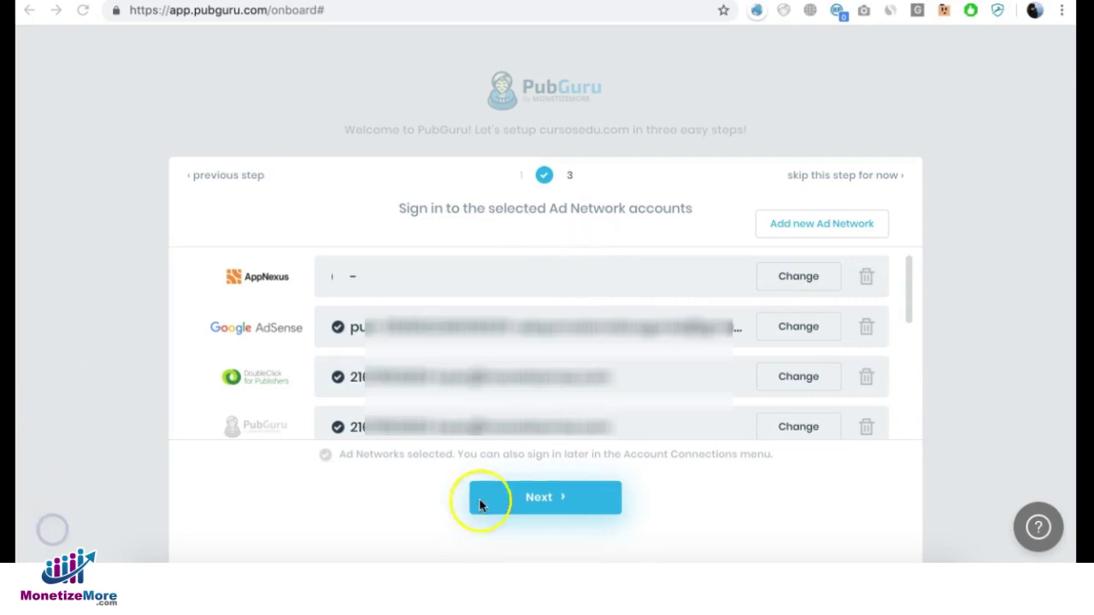
{"action": "left_click", "coordinate": [547, 498]}
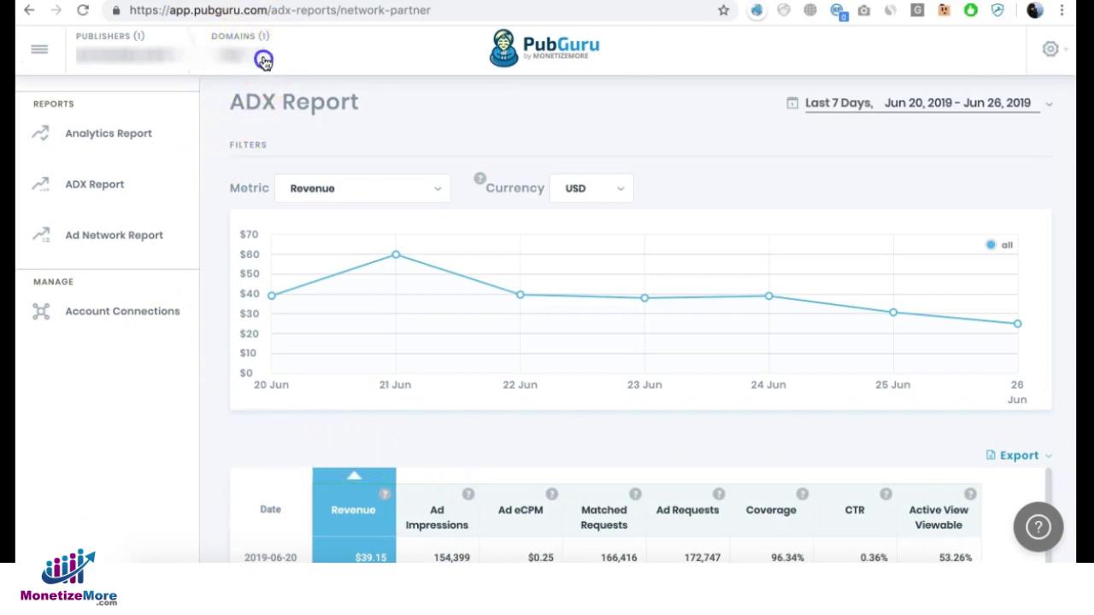
- Filter the ADX Report to the first domain in the Domains list
{"action": "left_click", "coordinate": [261, 56]}
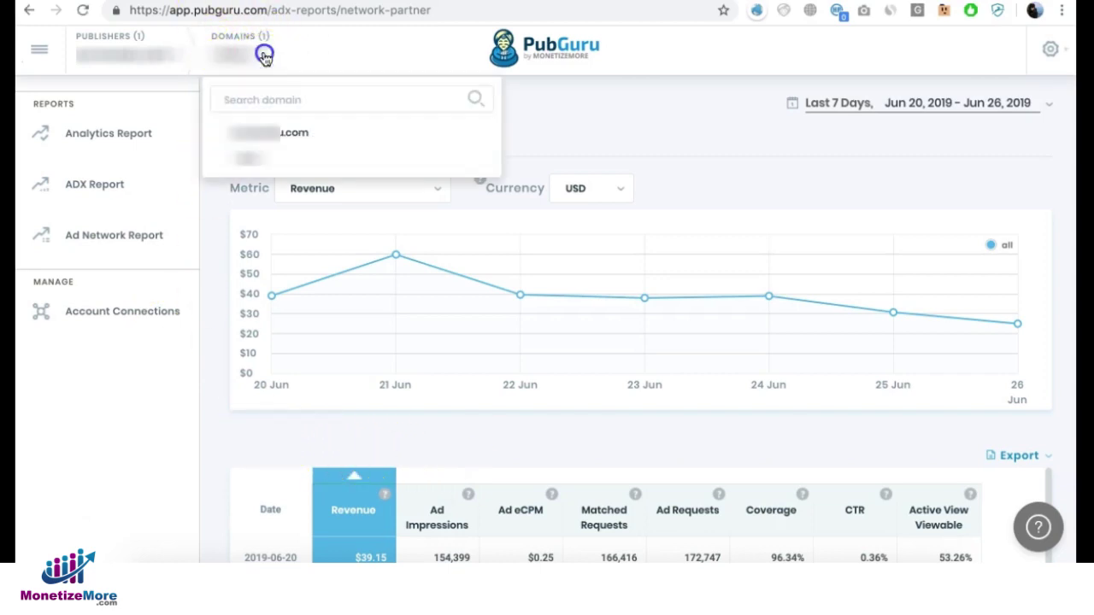
{"action": "left_click", "coordinate": [272, 133]}
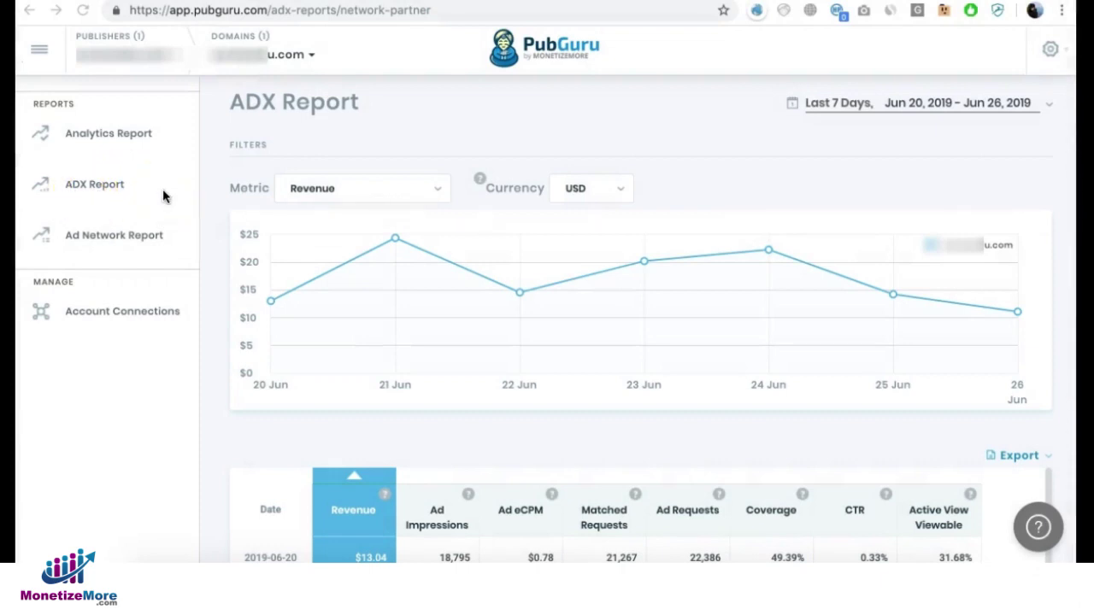
{"action": "left_click", "coordinate": [162, 197]}
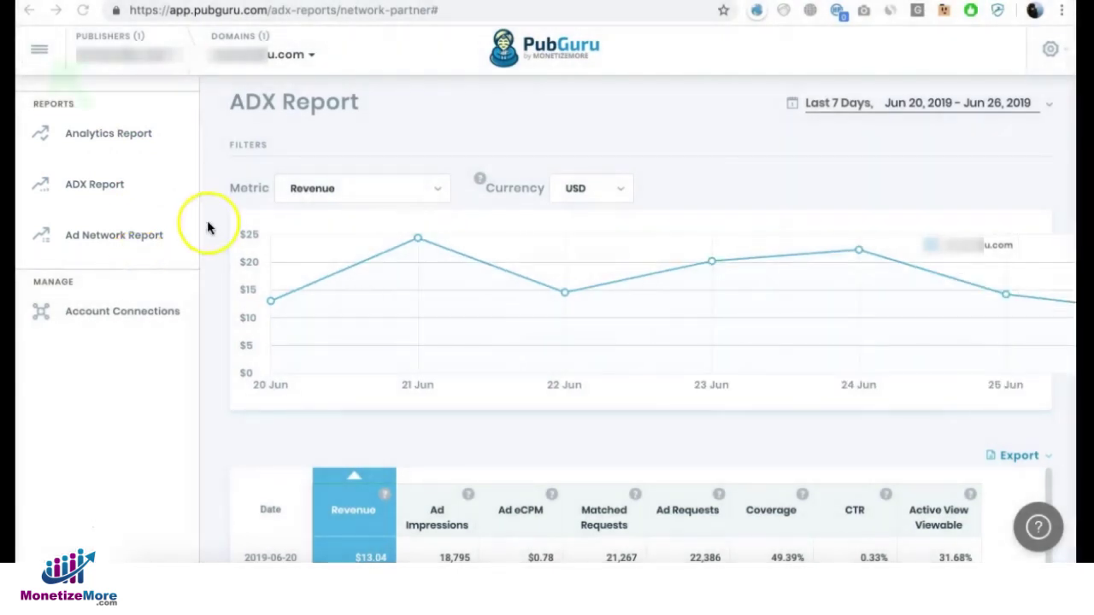
- Confirm the ADX Report covers the last 7 days, Jun 20–26, 2019
{"action": "left_click", "coordinate": [43, 51]}
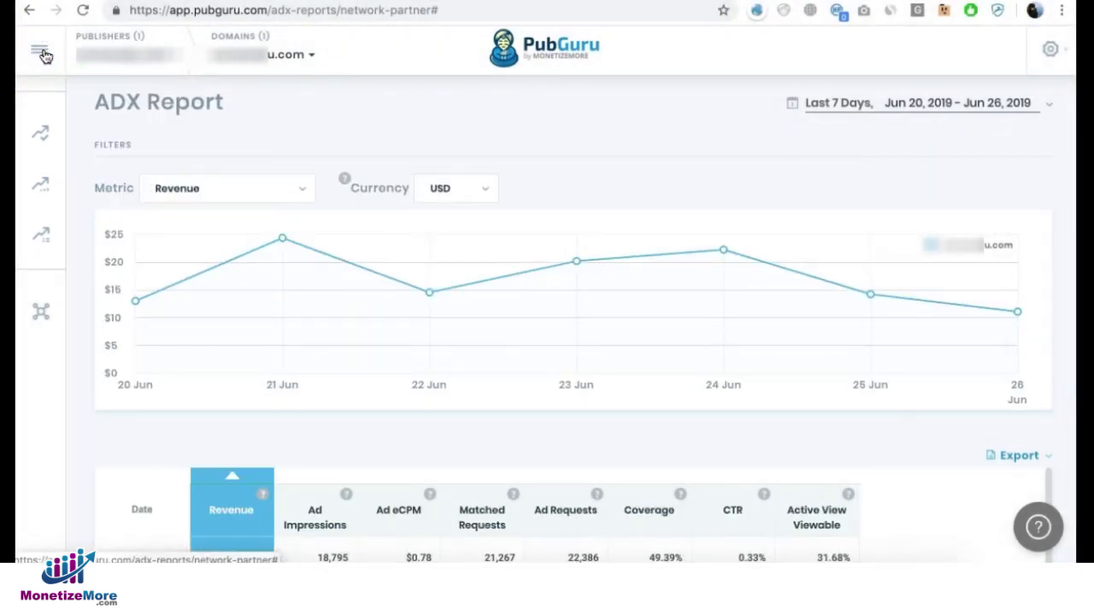
{"action": "left_click", "coordinate": [43, 53]}
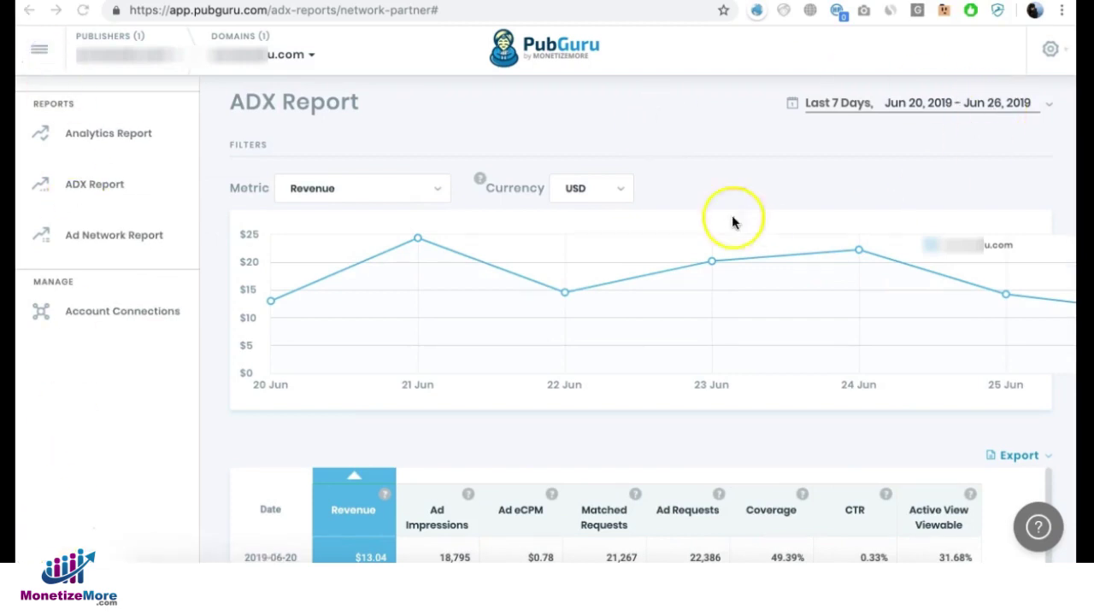
{"action": "left_click", "coordinate": [915, 104]}
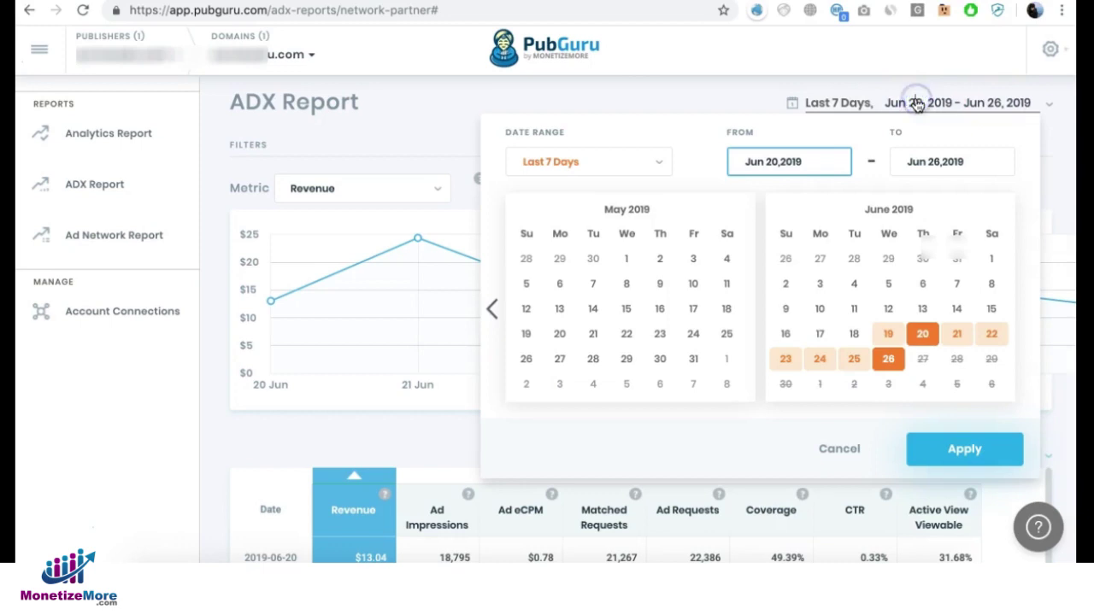
{"action": "left_click", "coordinate": [761, 161]}
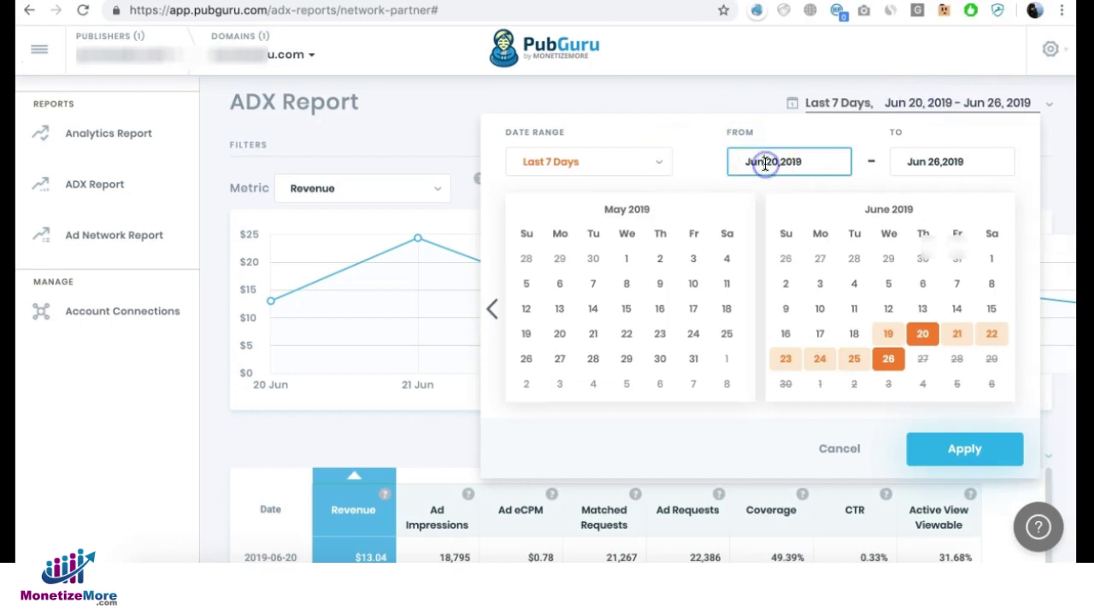
{"action": "left_click", "coordinate": [919, 164]}
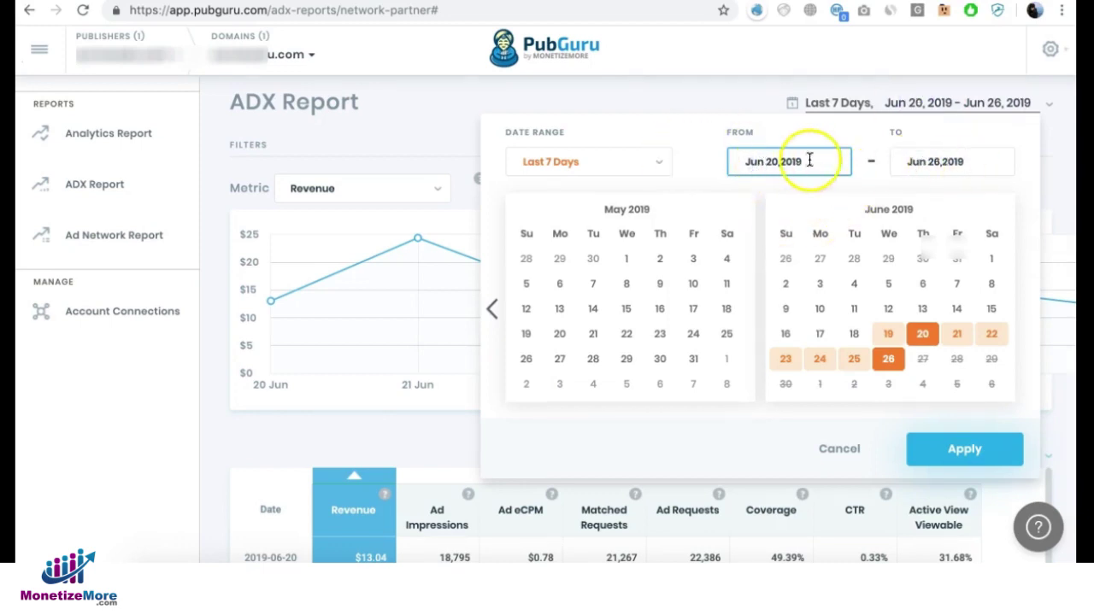
{"action": "left_click", "coordinate": [957, 458]}
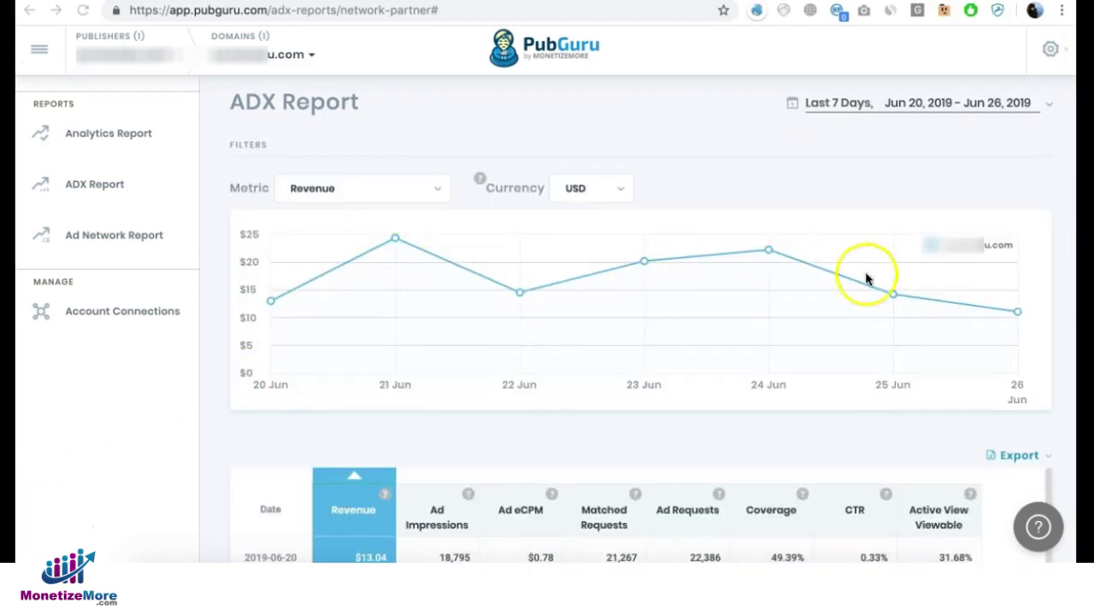
- Chart Ad Requests in USD, checking the CSV export option without exporting
{"action": "left_click", "coordinate": [382, 186]}
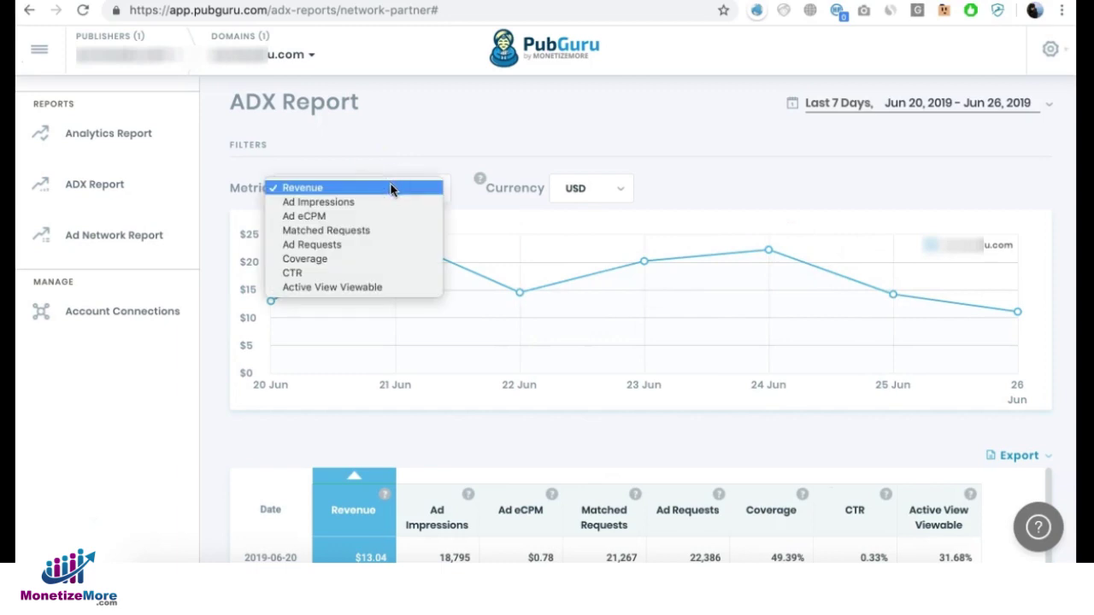
{"action": "left_click", "coordinate": [389, 244]}
{"action": "left_click", "coordinate": [582, 193]}
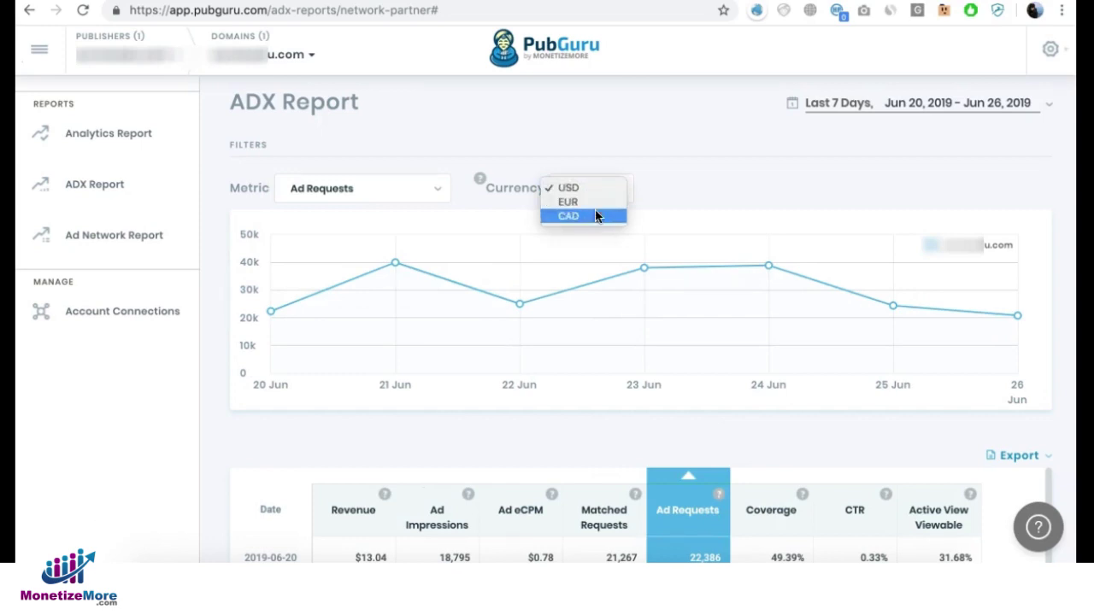
{"action": "left_click", "coordinate": [679, 191]}
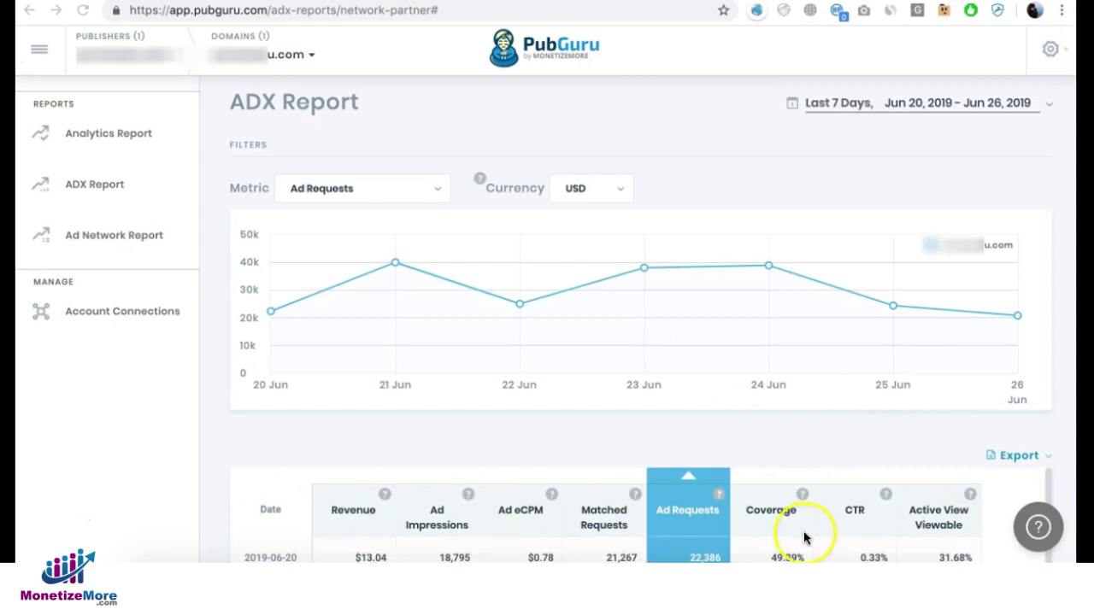
{"action": "left_click", "coordinate": [1050, 457]}
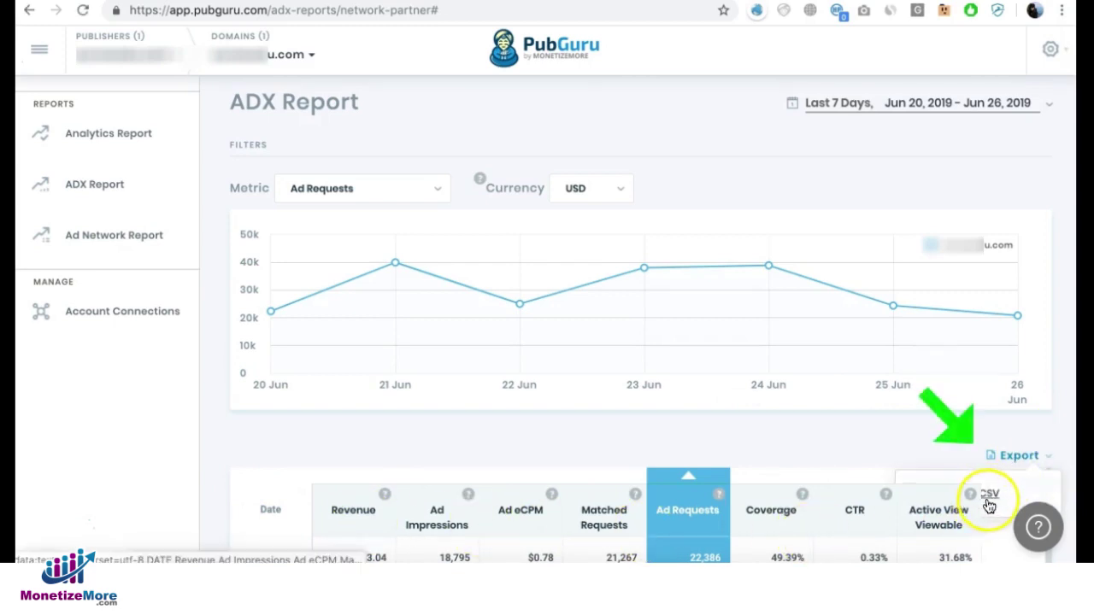
{"action": "left_click", "coordinate": [231, 452]}
{"action": "left_click", "coordinate": [58, 526]}
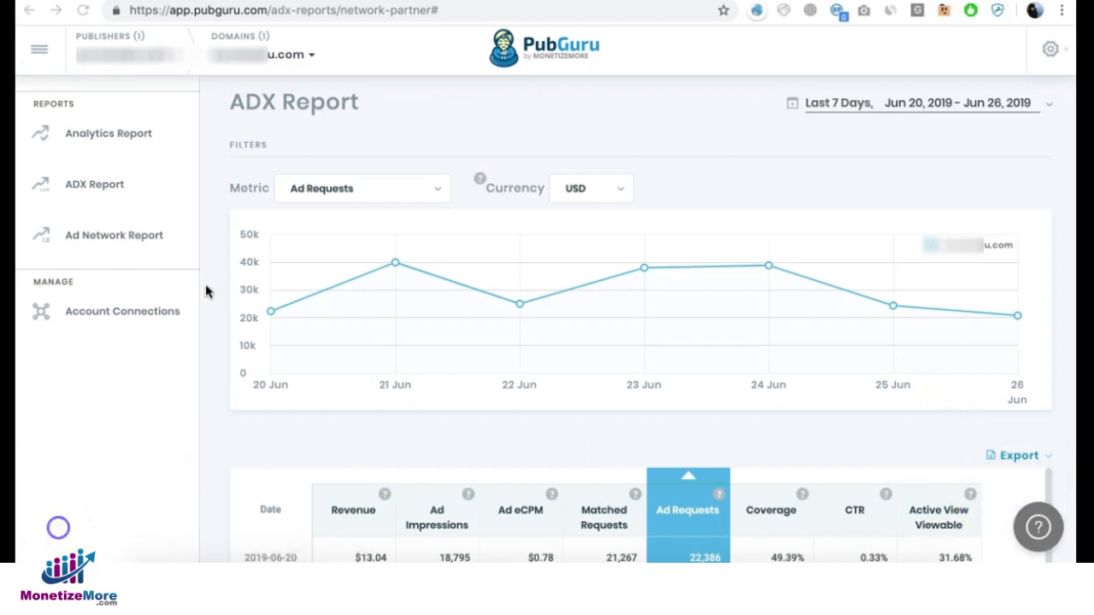
- Open the Ad Network Report, keeping the last 7 days, Revenue metric and USD
{"action": "left_click", "coordinate": [125, 235]}
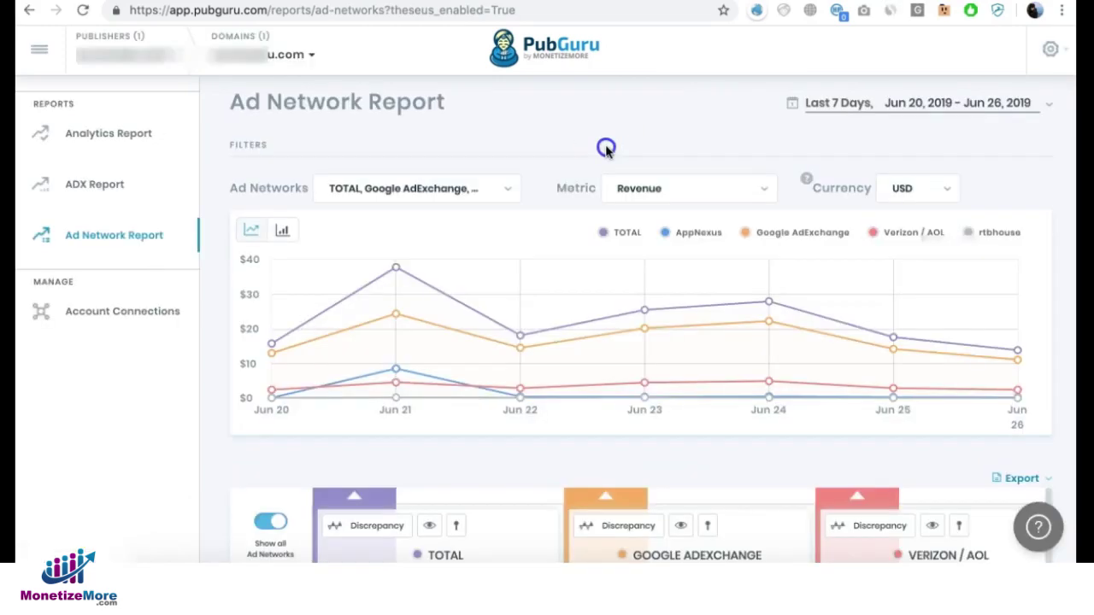
{"action": "left_click", "coordinate": [921, 113]}
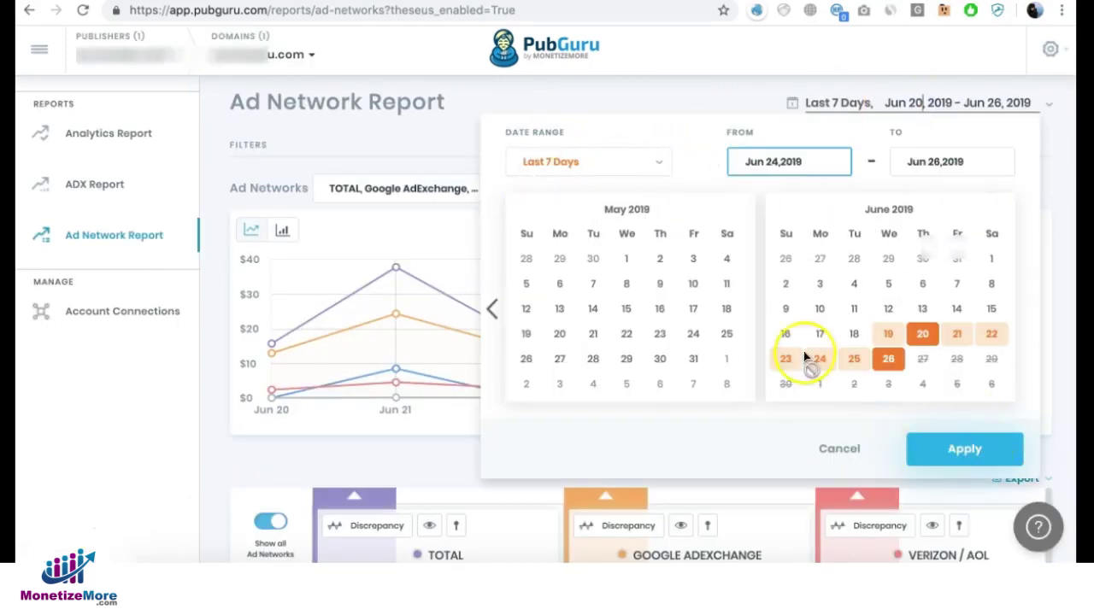
{"action": "left_click", "coordinate": [677, 103]}
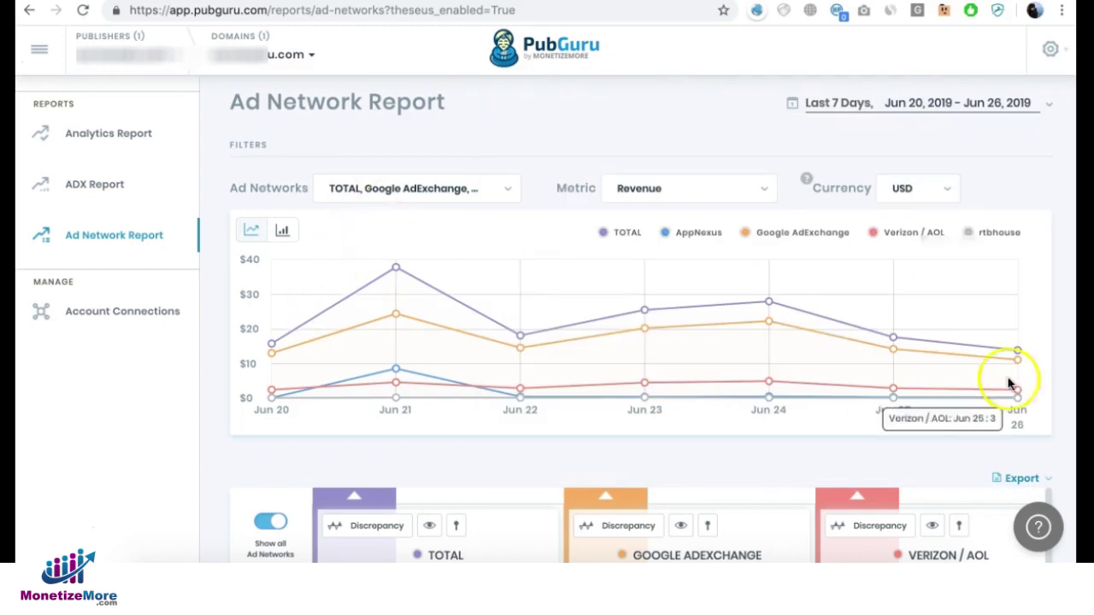
{"action": "left_click", "coordinate": [689, 190]}
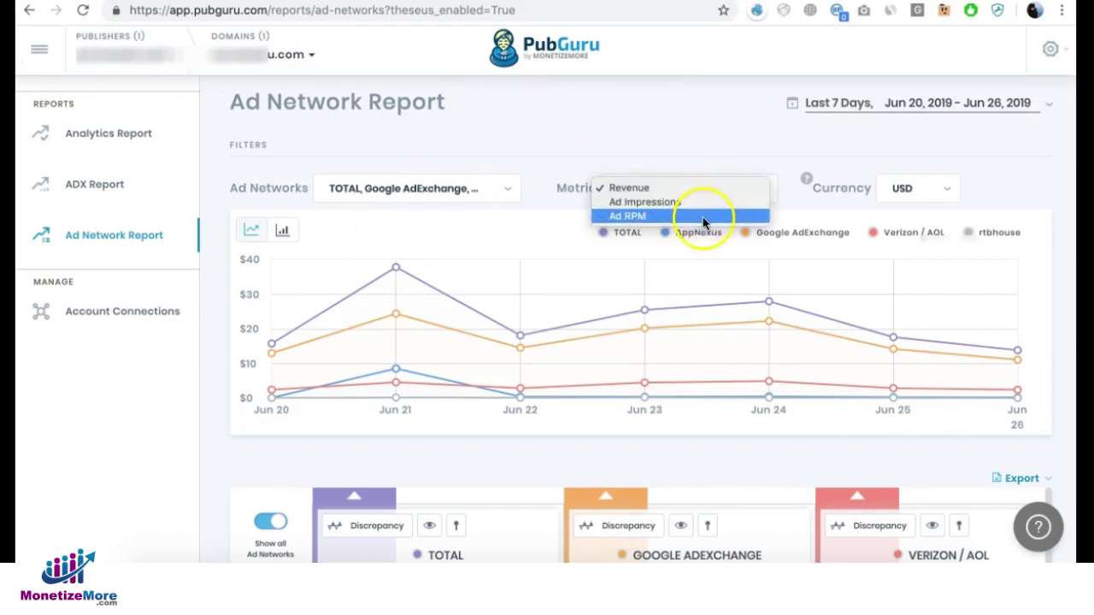
{"action": "left_click", "coordinate": [732, 154]}
{"action": "left_click", "coordinate": [921, 190]}
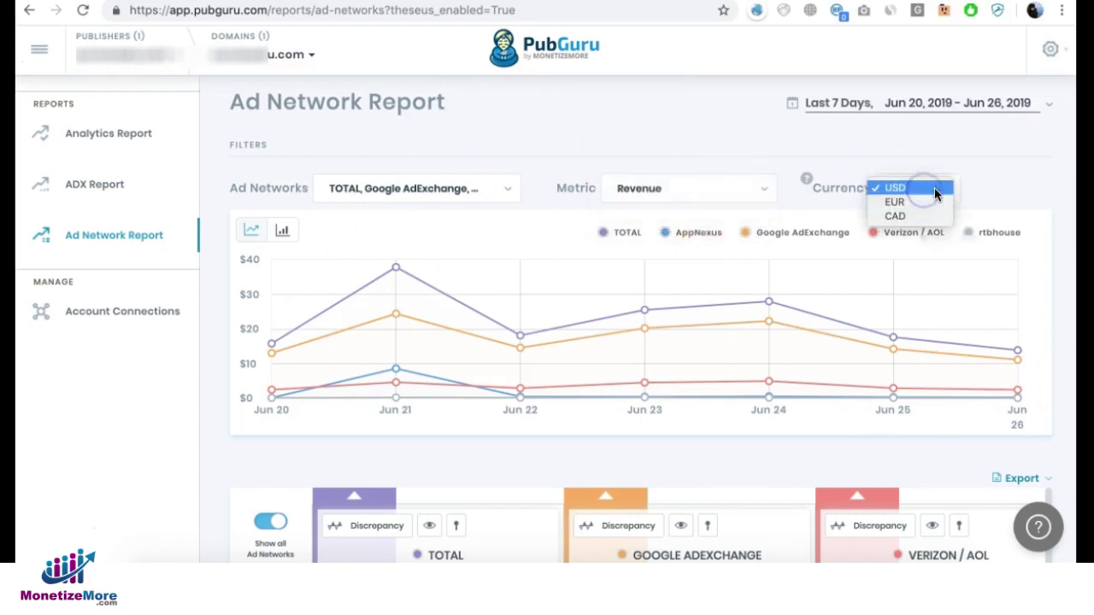
{"action": "left_click", "coordinate": [995, 184]}
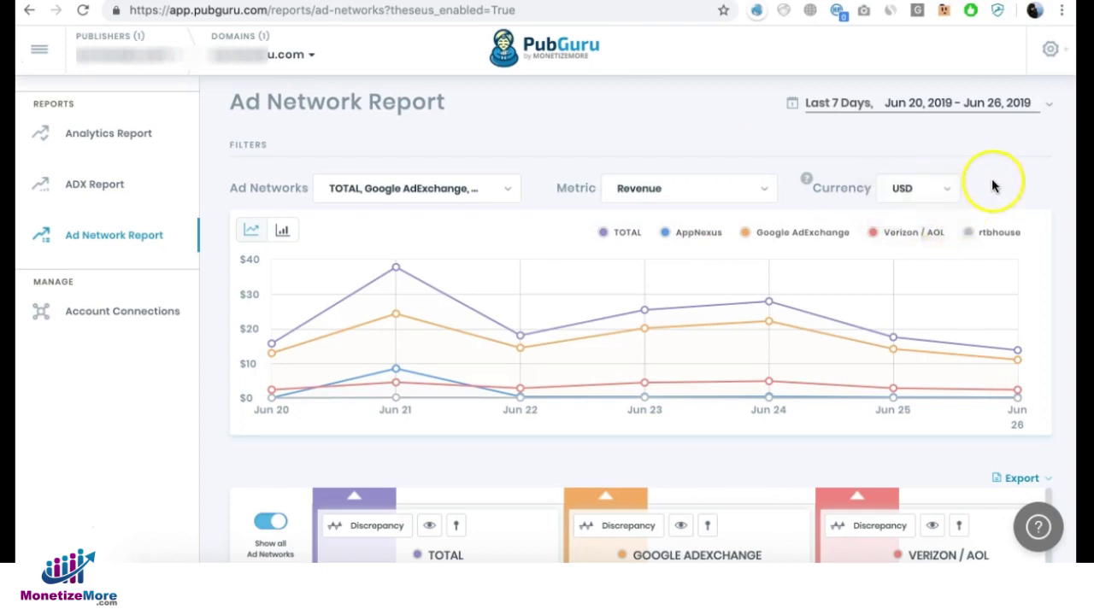
- Add Verizon / AOL, AppNexus and rtbhouse to the compared ad networks
{"action": "left_click", "coordinate": [385, 188]}
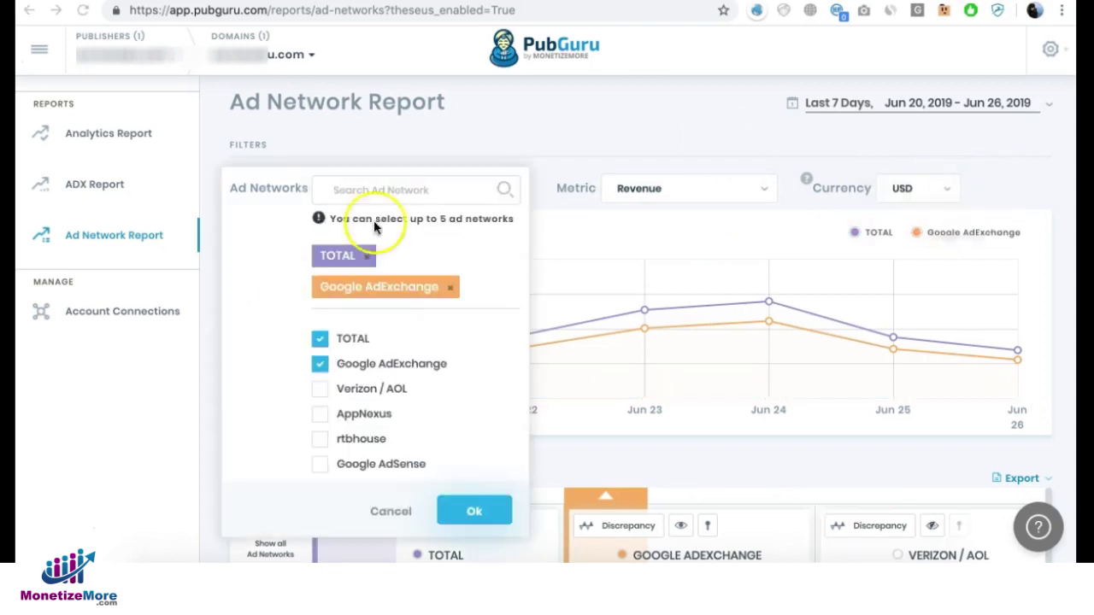
{"action": "left_click", "coordinate": [321, 393]}
{"action": "left_click", "coordinate": [319, 444]}
{"action": "left_click", "coordinate": [319, 502]}
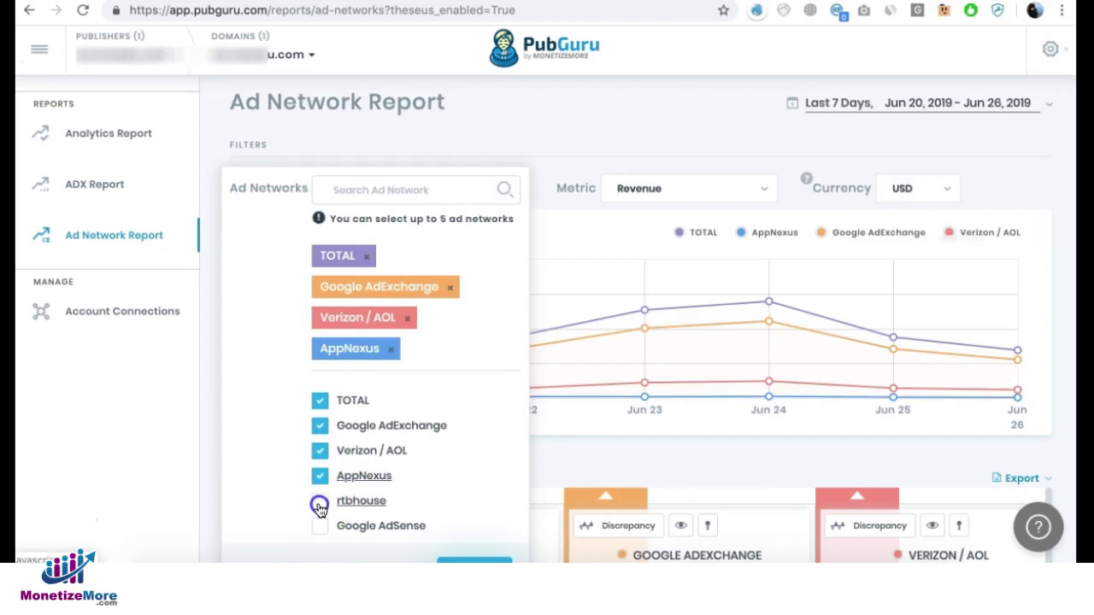
{"action": "left_click", "coordinate": [541, 305]}
{"action": "scroll", "coordinate": [539, 306], "scroll_direction": "down", "scroll_amount": 4}
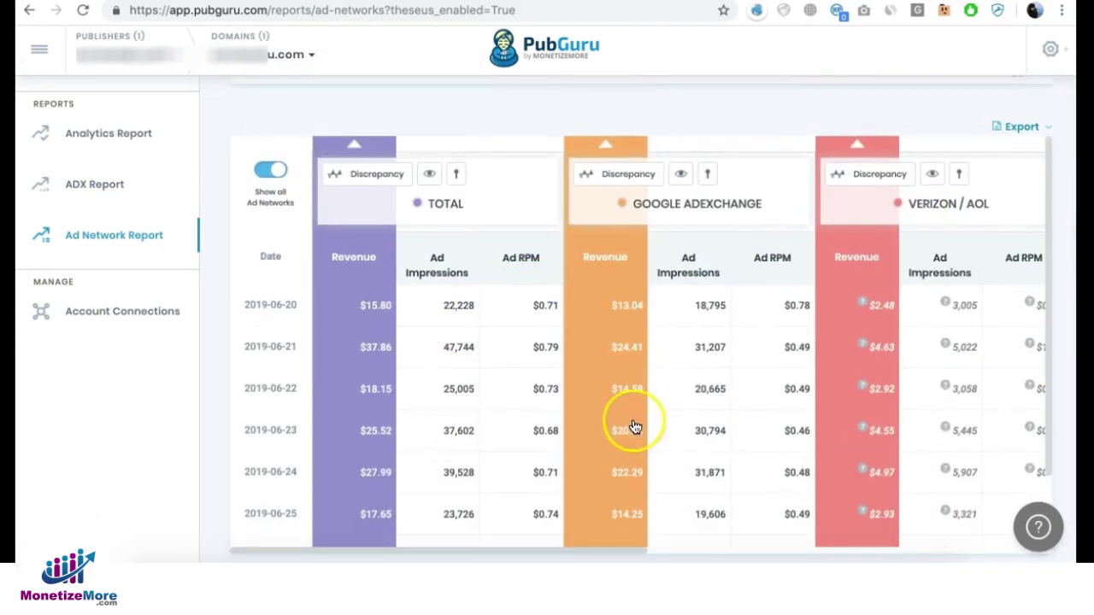
{"action": "scroll", "coordinate": [511, 403], "scroll_direction": "right", "scroll_amount": 5}
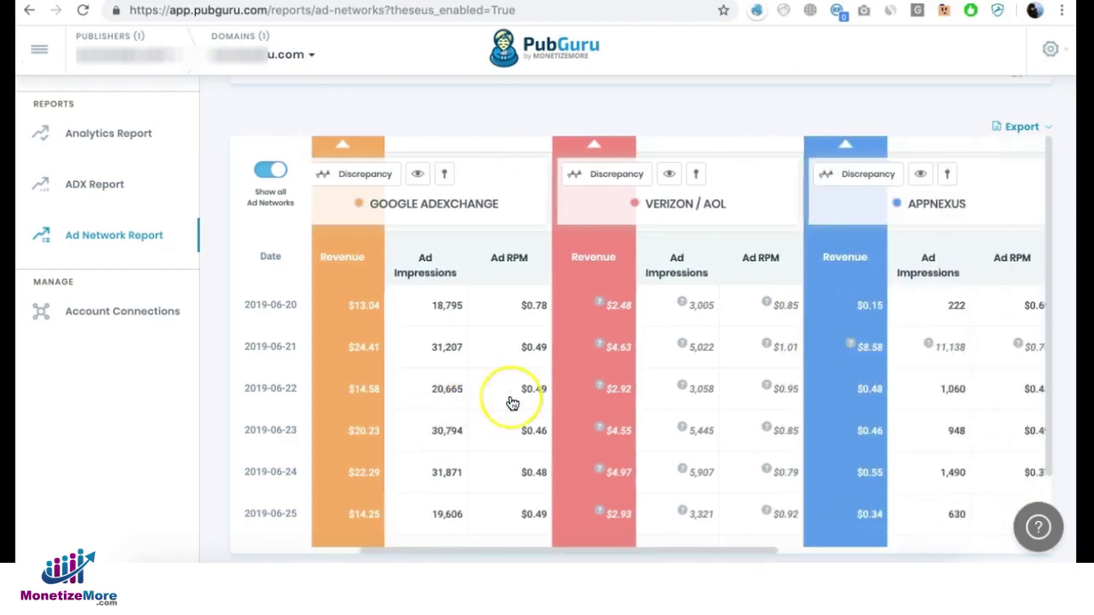
{"action": "scroll", "coordinate": [511, 402], "scroll_direction": "right", "scroll_amount": 5}
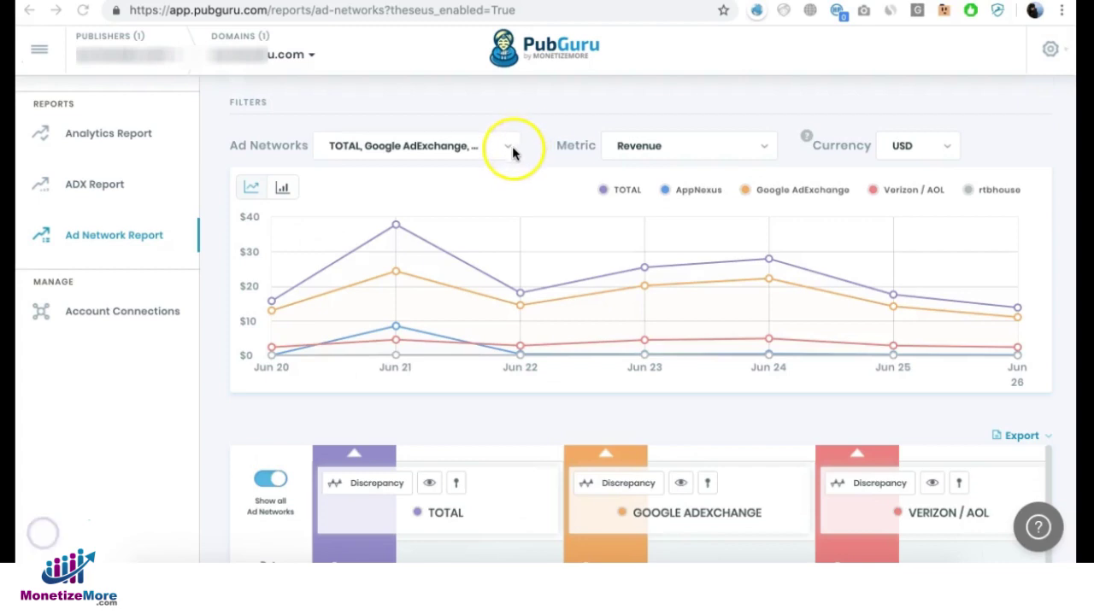
{"action": "left_click", "coordinate": [511, 150]}
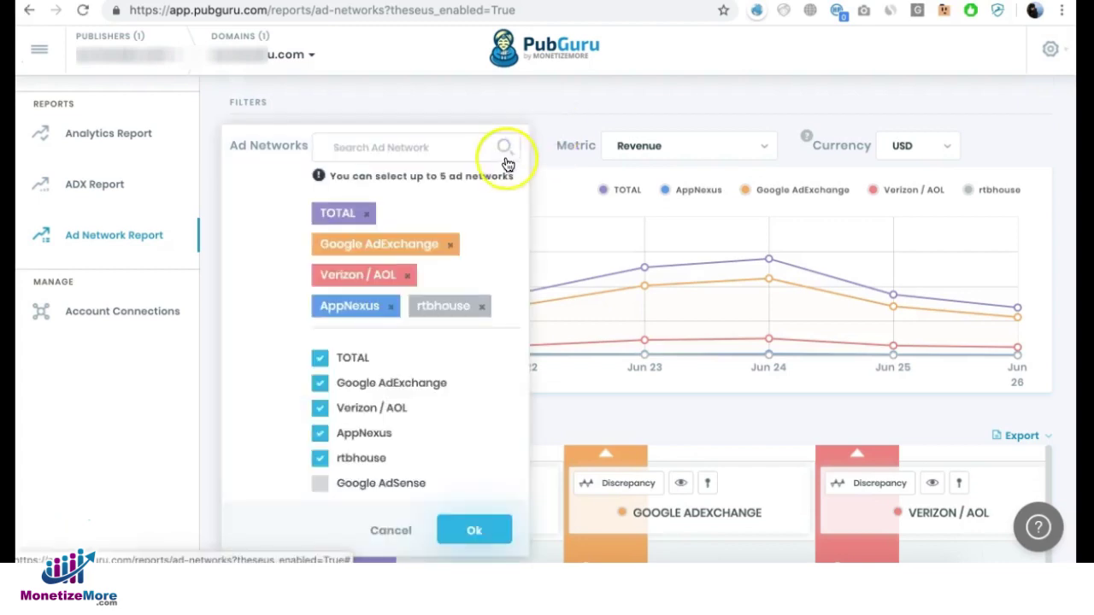
{"action": "left_click", "coordinate": [543, 136]}
{"action": "scroll", "coordinate": [579, 161], "scroll_direction": "down", "scroll_amount": 5}
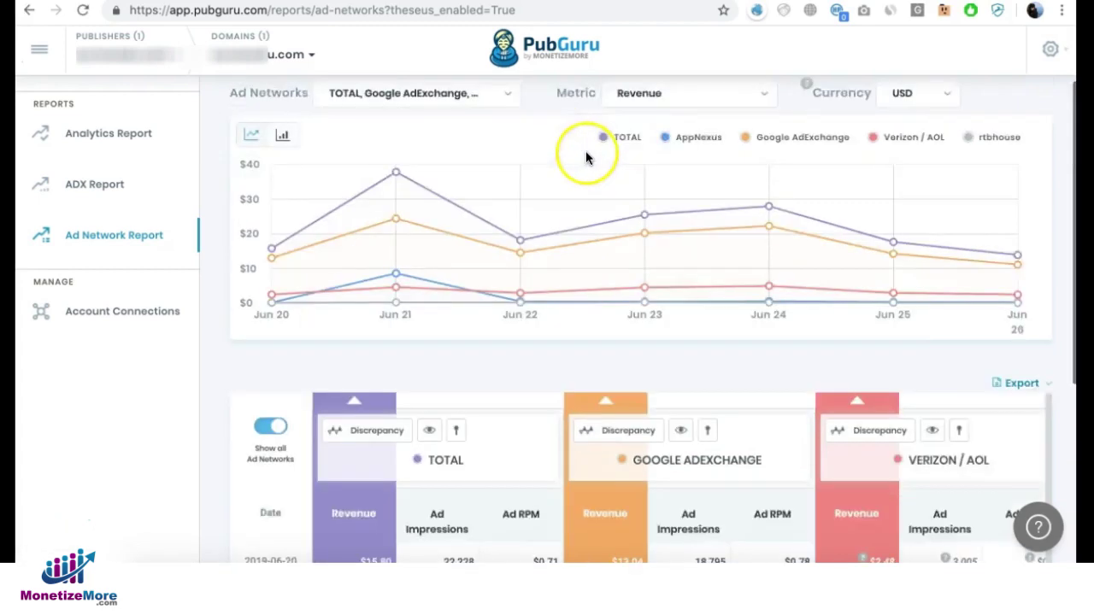
{"action": "scroll", "coordinate": [590, 379], "scroll_direction": "right", "scroll_amount": 10}
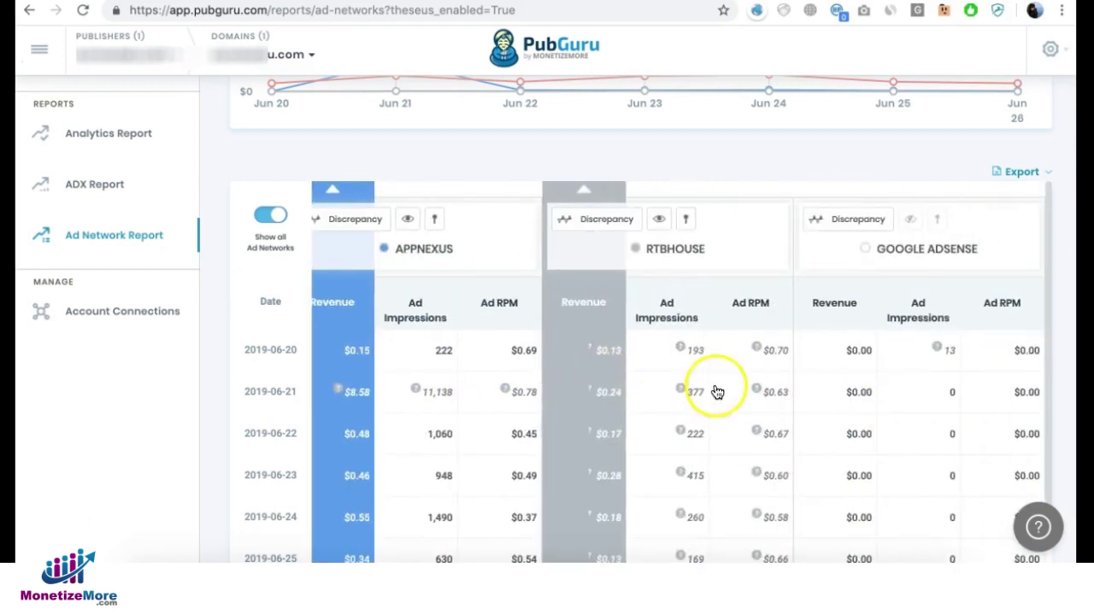
{"action": "scroll", "coordinate": [764, 340], "scroll_direction": "left", "scroll_amount": 10}
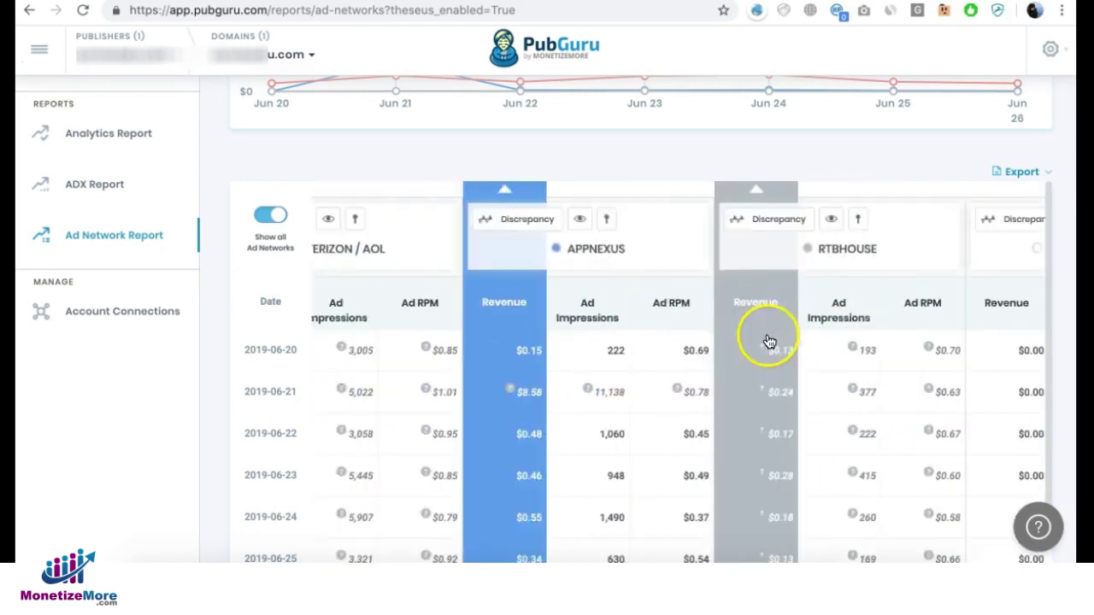
{"action": "scroll", "coordinate": [765, 342], "scroll_direction": "left", "scroll_amount": 3}
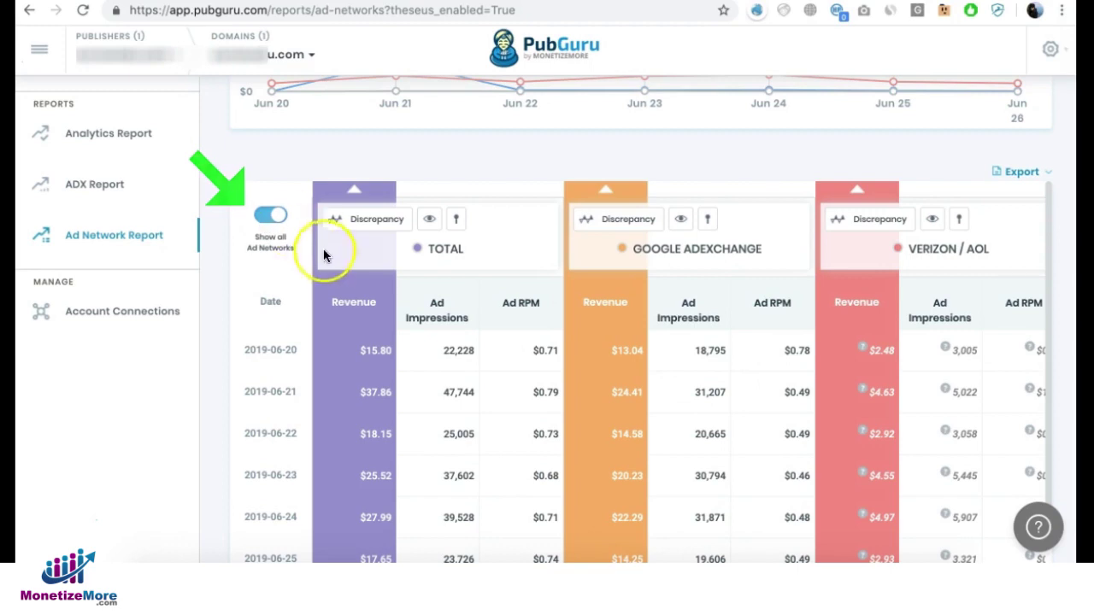
{"action": "scroll", "coordinate": [325, 251], "scroll_direction": "up", "scroll_amount": 3}
{"action": "scroll", "coordinate": [469, 353], "scroll_direction": "down", "scroll_amount": 2}
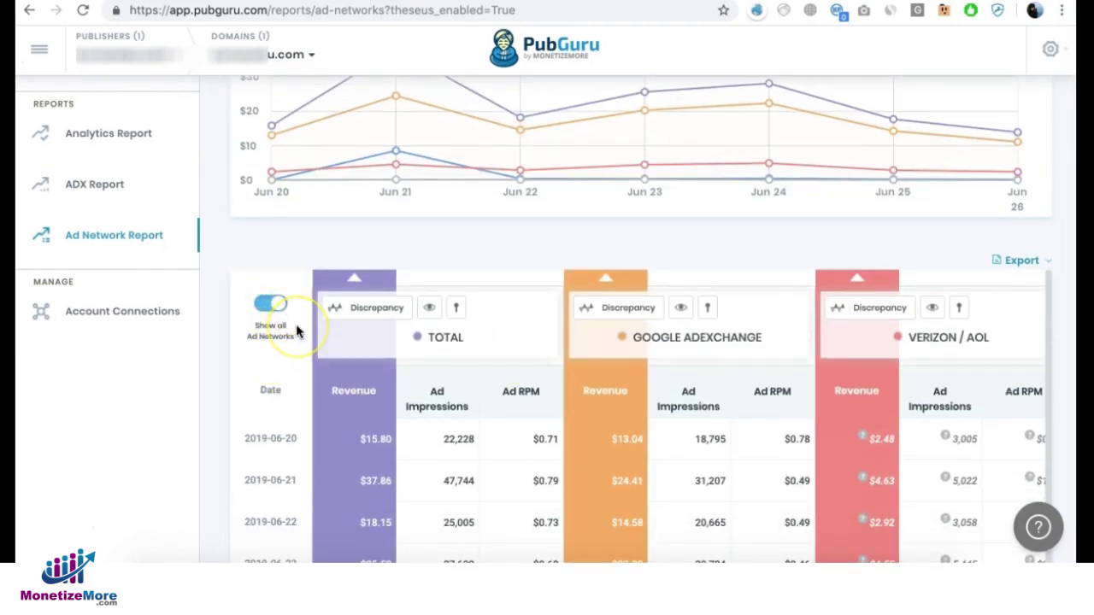
{"action": "scroll", "coordinate": [393, 265], "scroll_direction": "up", "scroll_amount": 5}
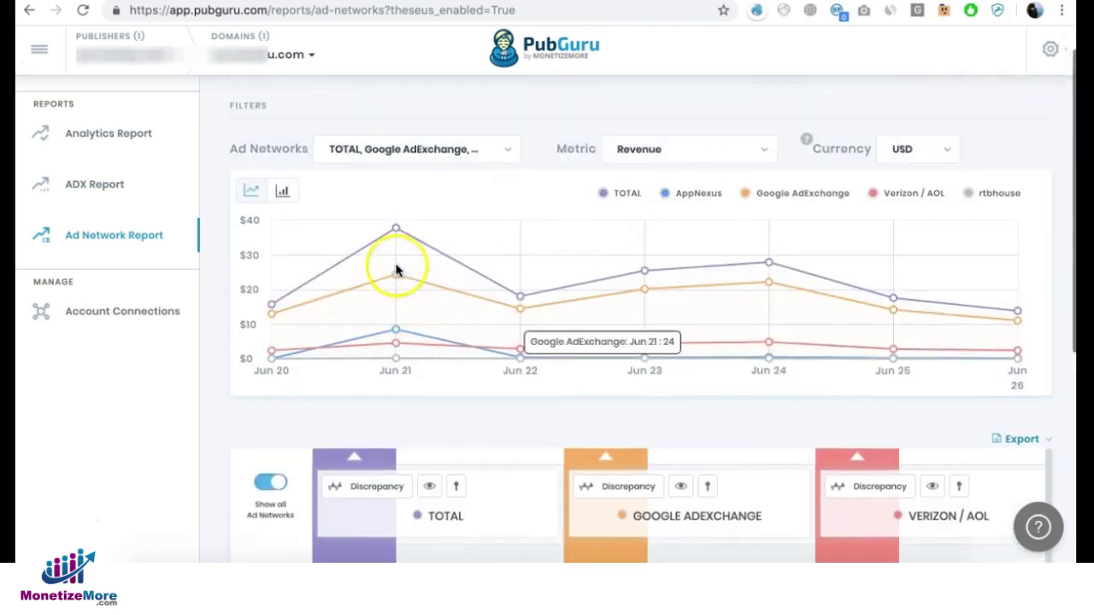
{"action": "scroll", "coordinate": [384, 432], "scroll_direction": "down", "scroll_amount": 2}
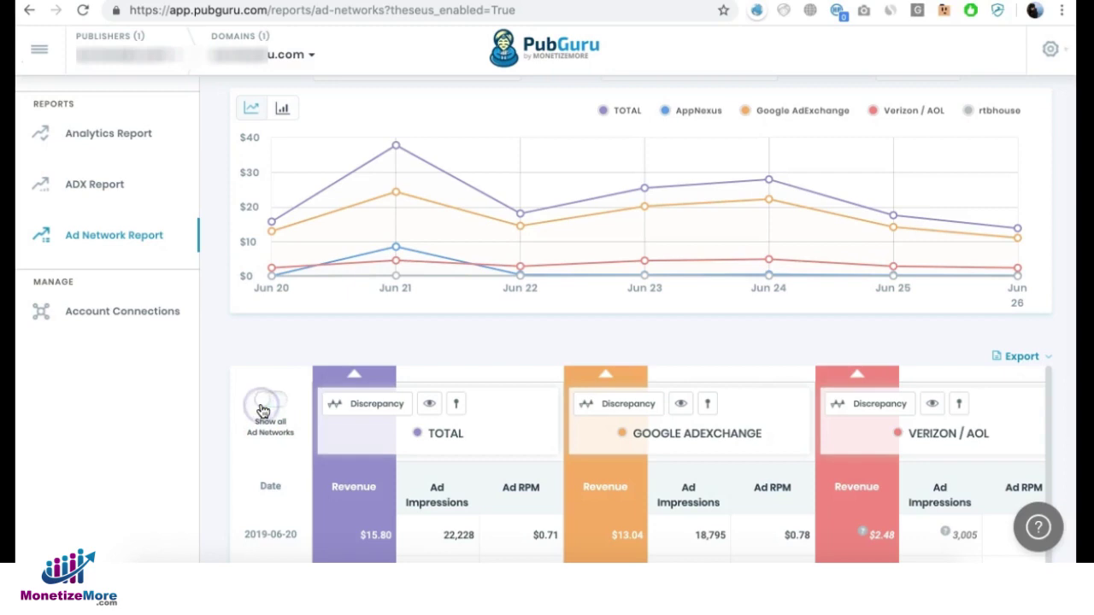
- Scroll the Ad Network table right to show AppNexus's daily figures and $10.81 total
{"action": "scroll", "coordinate": [299, 355], "scroll_direction": "down", "scroll_amount": 5}
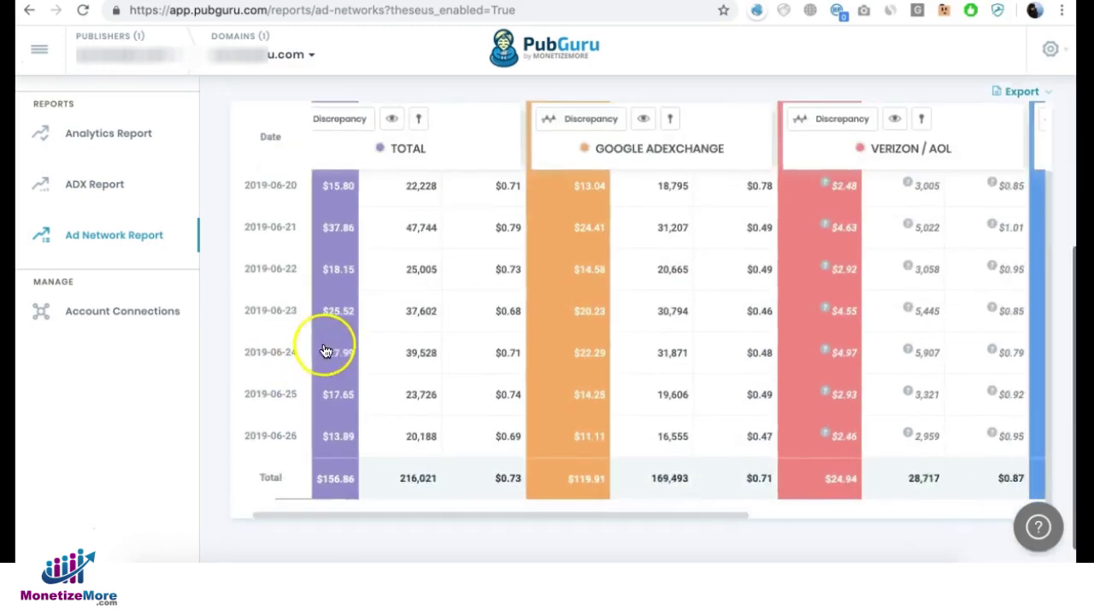
{"action": "scroll", "coordinate": [326, 350], "scroll_direction": "right", "scroll_amount": 6}
{"action": "scroll", "coordinate": [333, 355], "scroll_direction": "left", "scroll_amount": 6}
{"action": "scroll", "coordinate": [266, 410], "scroll_direction": "up", "scroll_amount": 2}
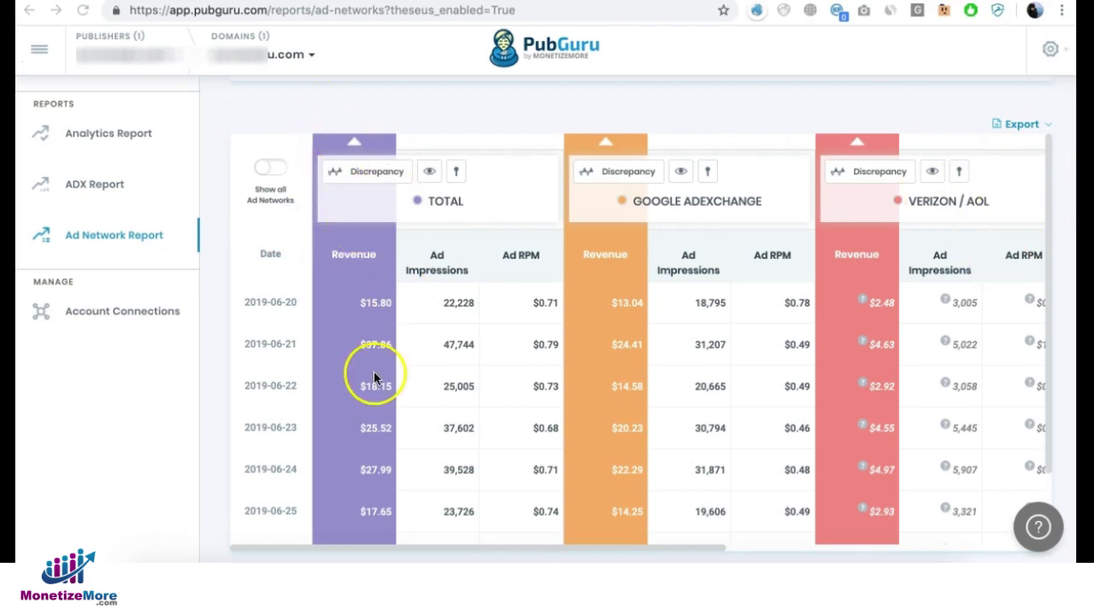
{"action": "scroll", "coordinate": [481, 285], "scroll_direction": "right", "scroll_amount": 3}
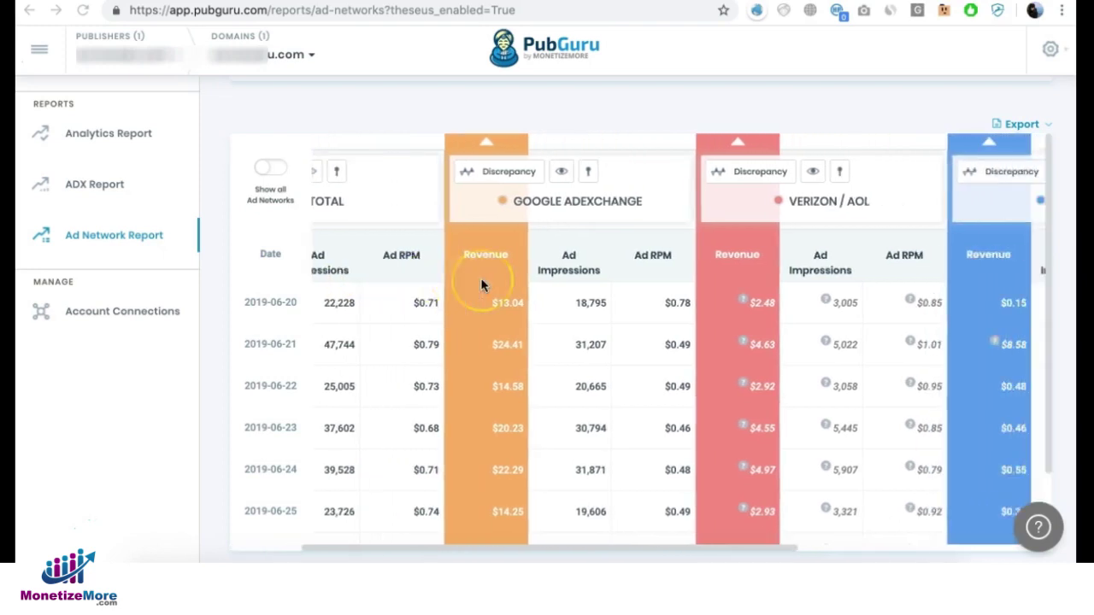
{"action": "scroll", "coordinate": [481, 285], "scroll_direction": "right", "scroll_amount": 3}
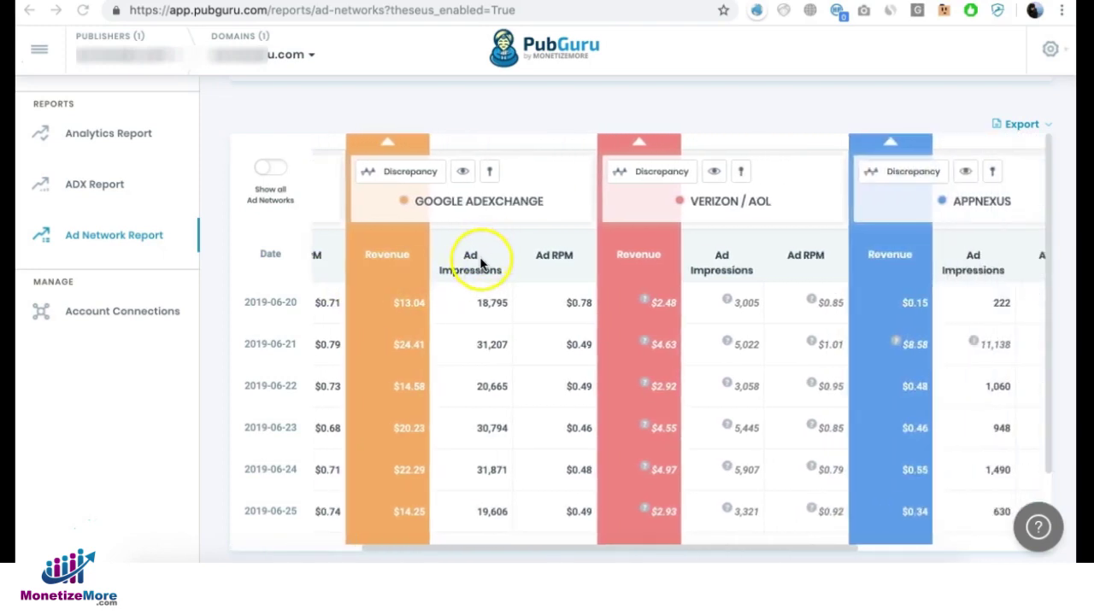
{"action": "scroll", "coordinate": [480, 266], "scroll_direction": "right", "scroll_amount": 8}
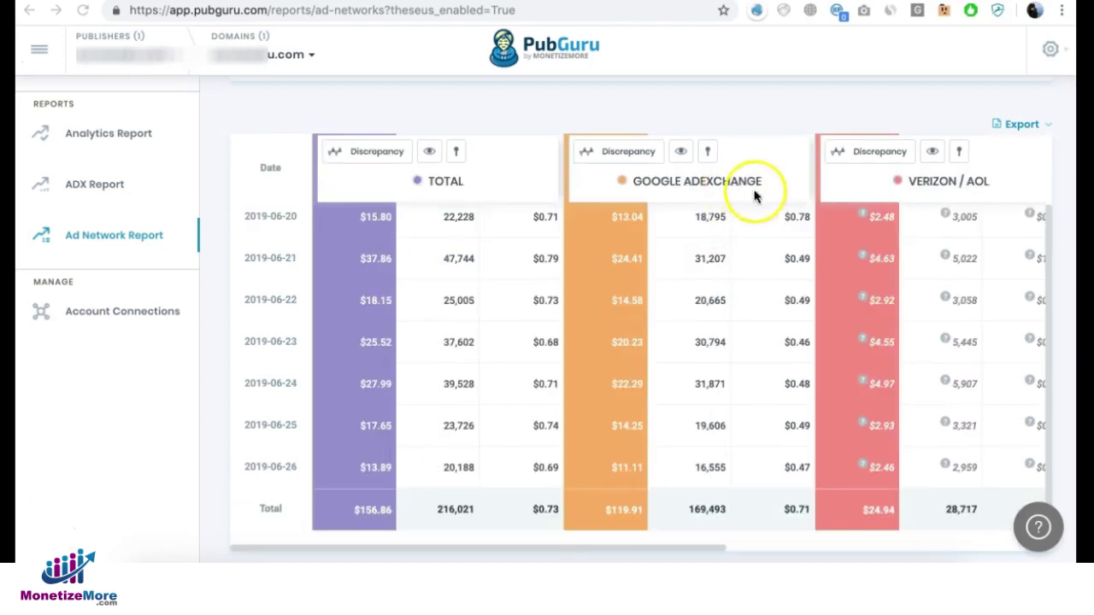
{"action": "scroll", "coordinate": [756, 181], "scroll_direction": "right", "scroll_amount": 5}
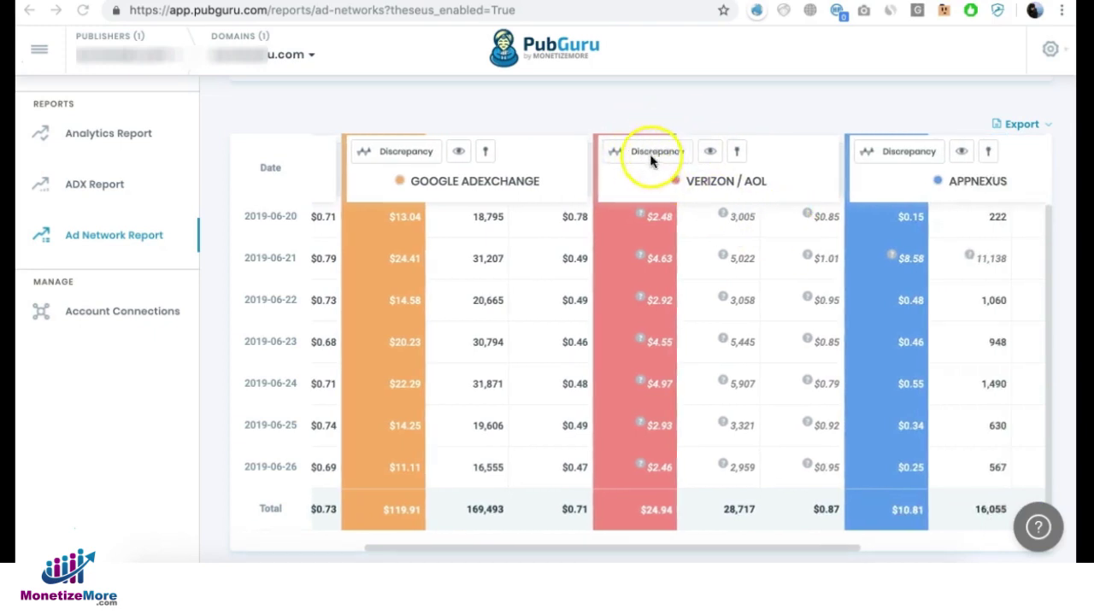
- Open Verizon / AOL's Discrepancy view: $2.48 vs $2.75 in GAM (-9.81%) on 2019-06-20
{"action": "left_click", "coordinate": [659, 153]}
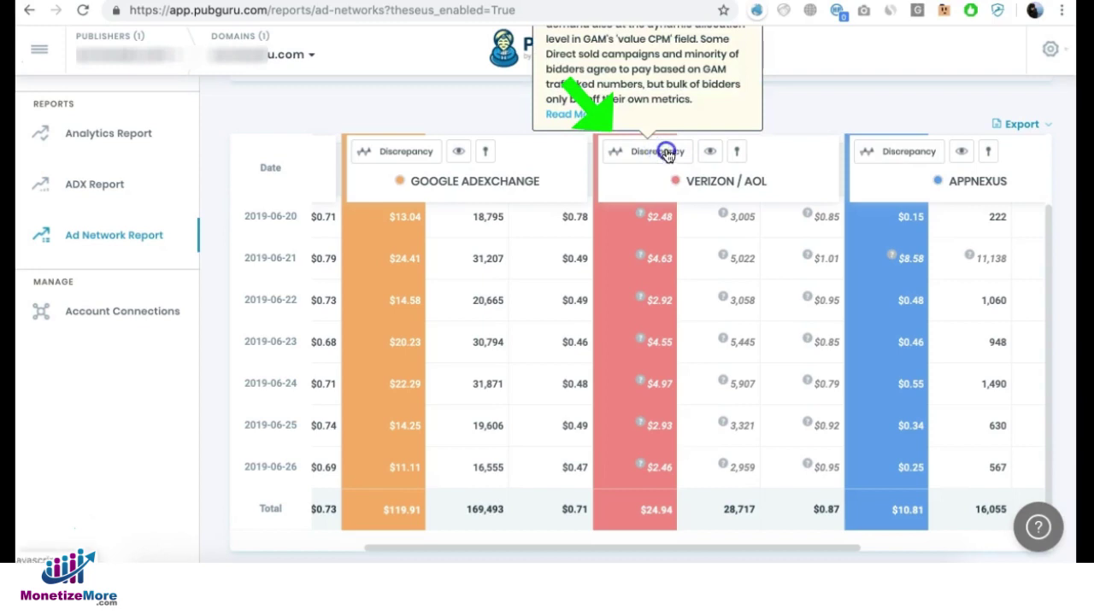
{"action": "scroll", "coordinate": [610, 299], "scroll_direction": "down", "scroll_amount": 3}
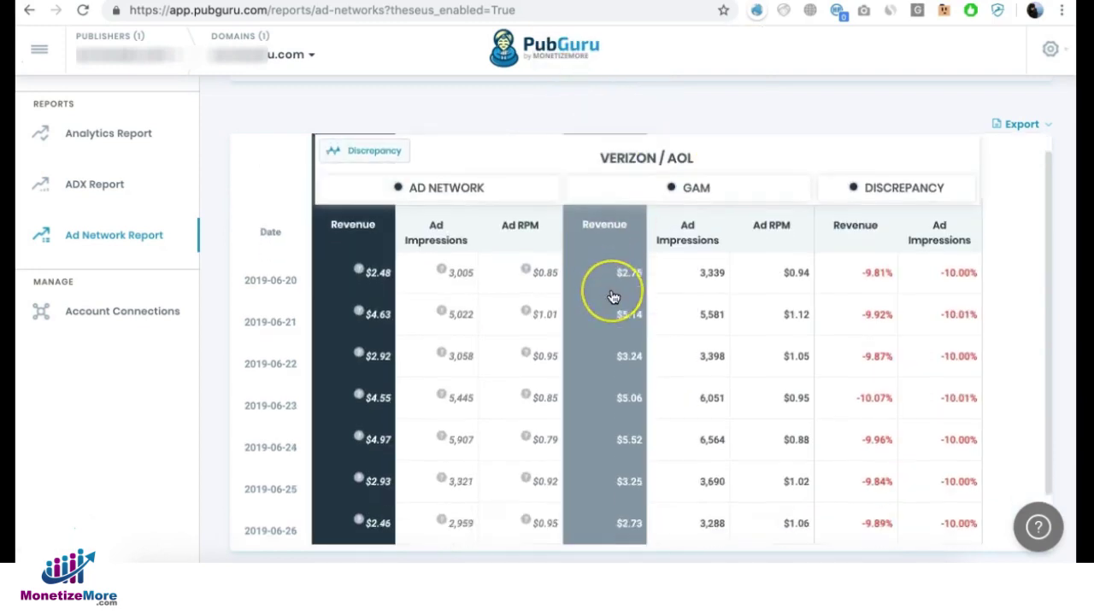
{"action": "scroll", "coordinate": [615, 298], "scroll_direction": "up", "scroll_amount": 3}
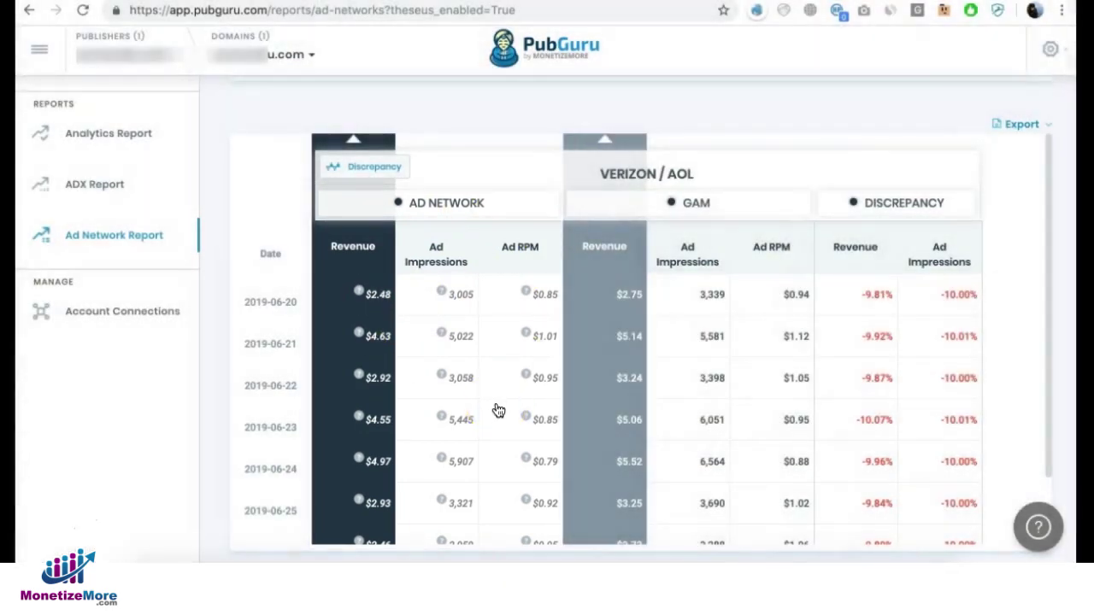
{"action": "left_click", "coordinate": [648, 276]}
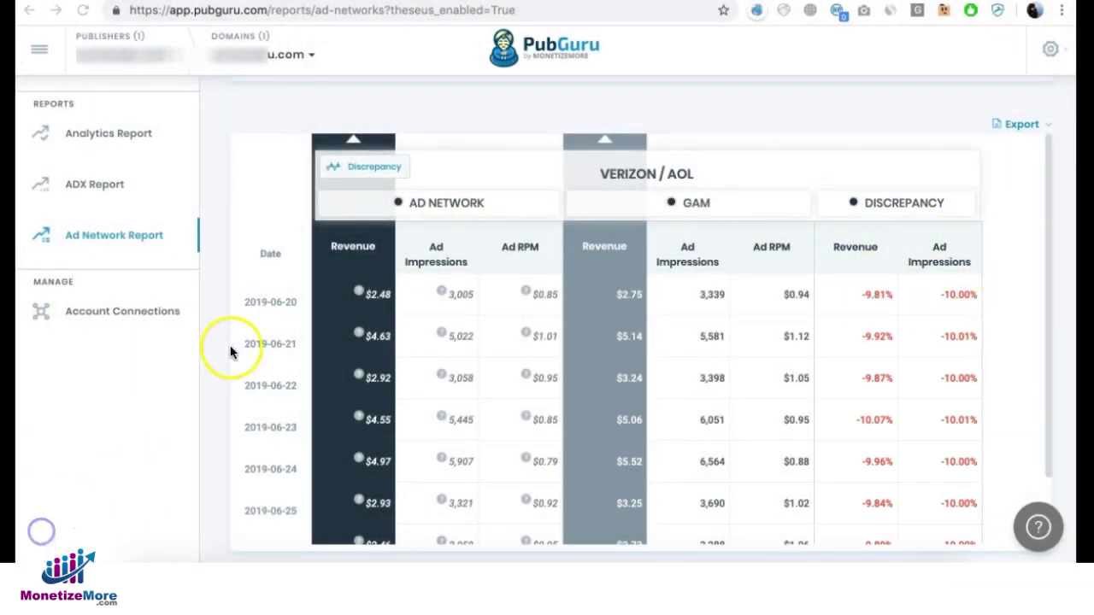
- Close the Verizon / AOL discrepancy comparison and toggle the TOTAL, Google AdExchange and Verizon / AOL lines off and back on
{"action": "left_click", "coordinate": [374, 169]}
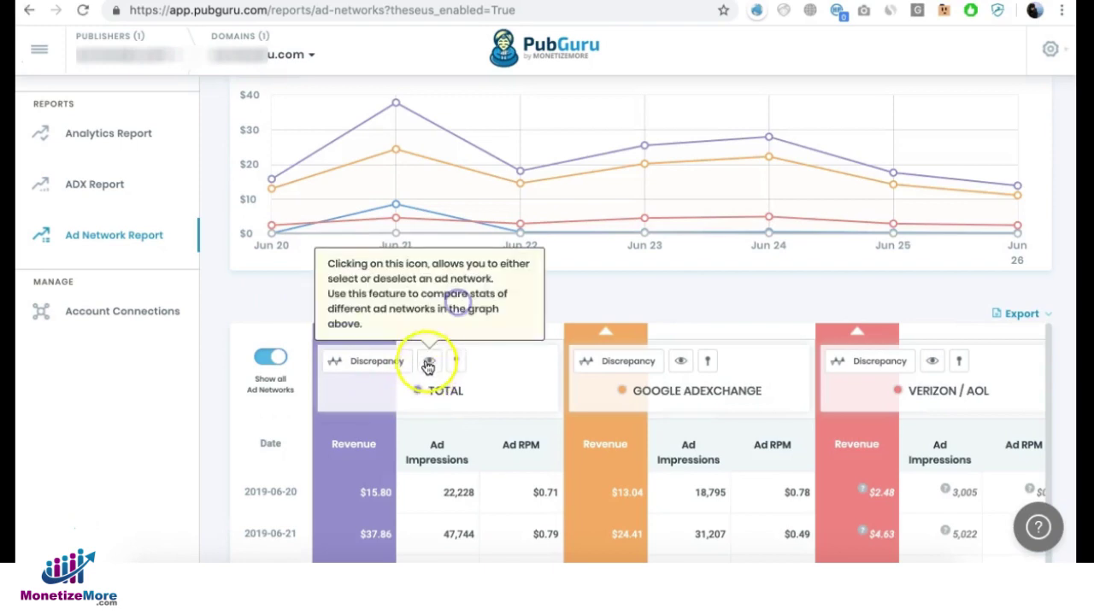
{"action": "left_click", "coordinate": [429, 364]}
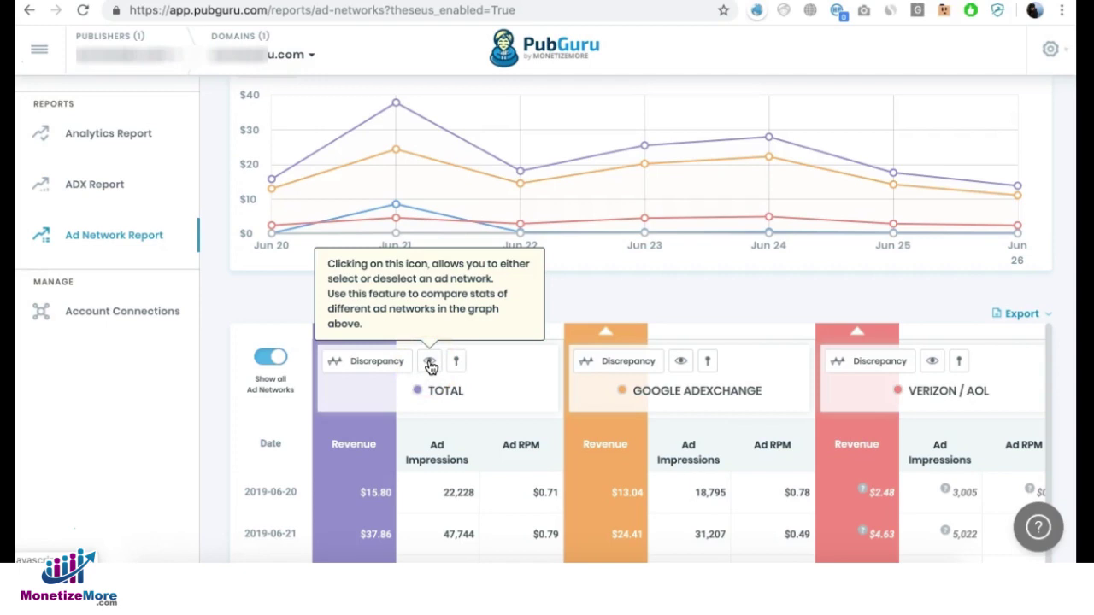
{"action": "left_click", "coordinate": [431, 363]}
{"action": "left_click", "coordinate": [679, 364]}
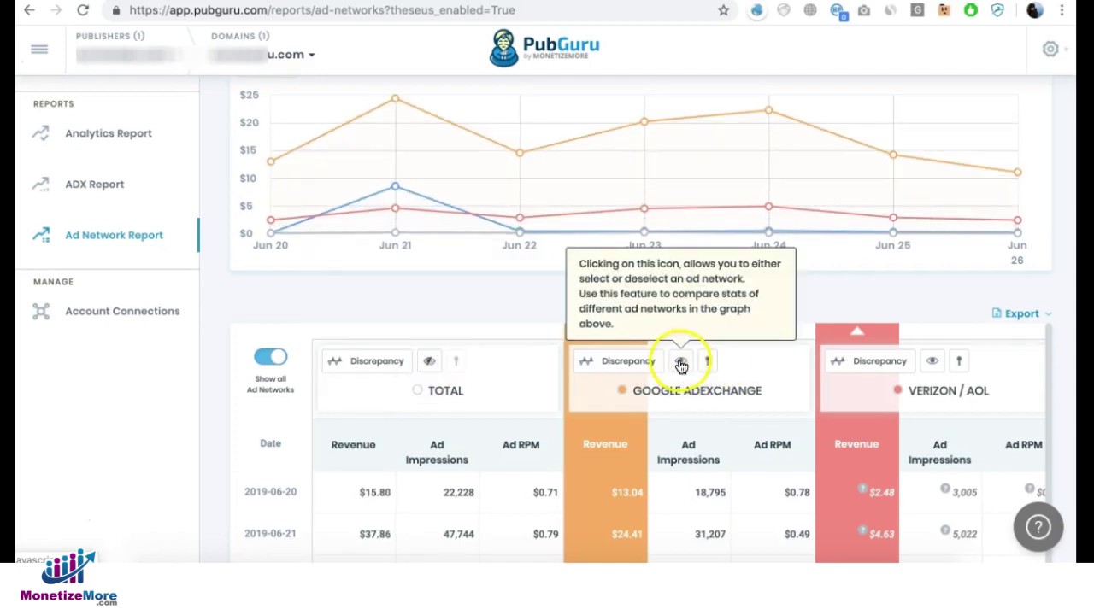
{"action": "left_click", "coordinate": [934, 362]}
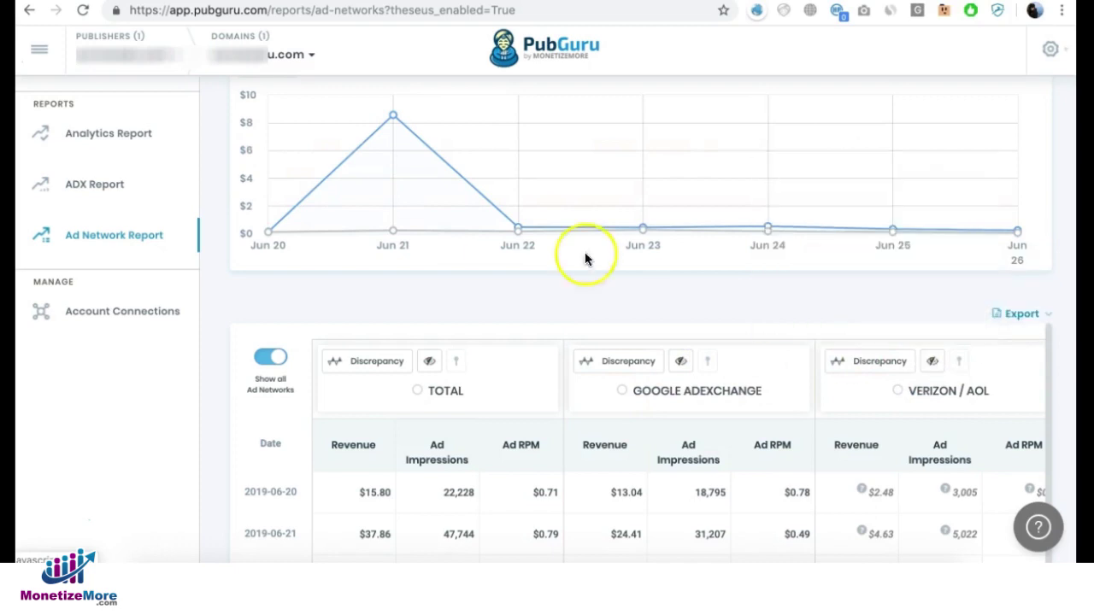
{"action": "left_click", "coordinate": [430, 362]}
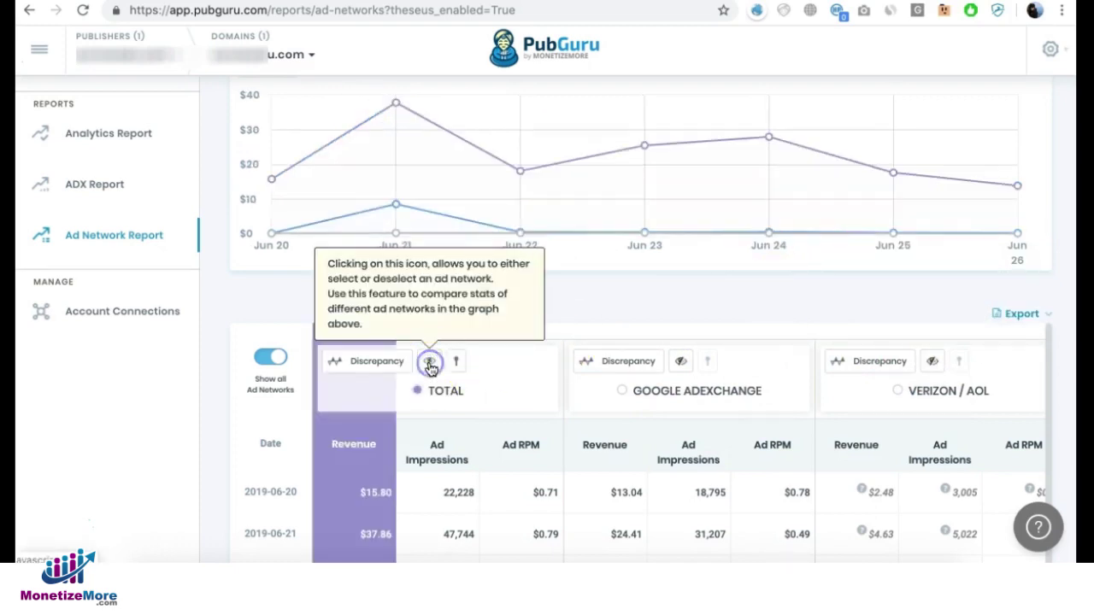
{"action": "left_click", "coordinate": [683, 363]}
{"action": "left_click", "coordinate": [928, 362]}
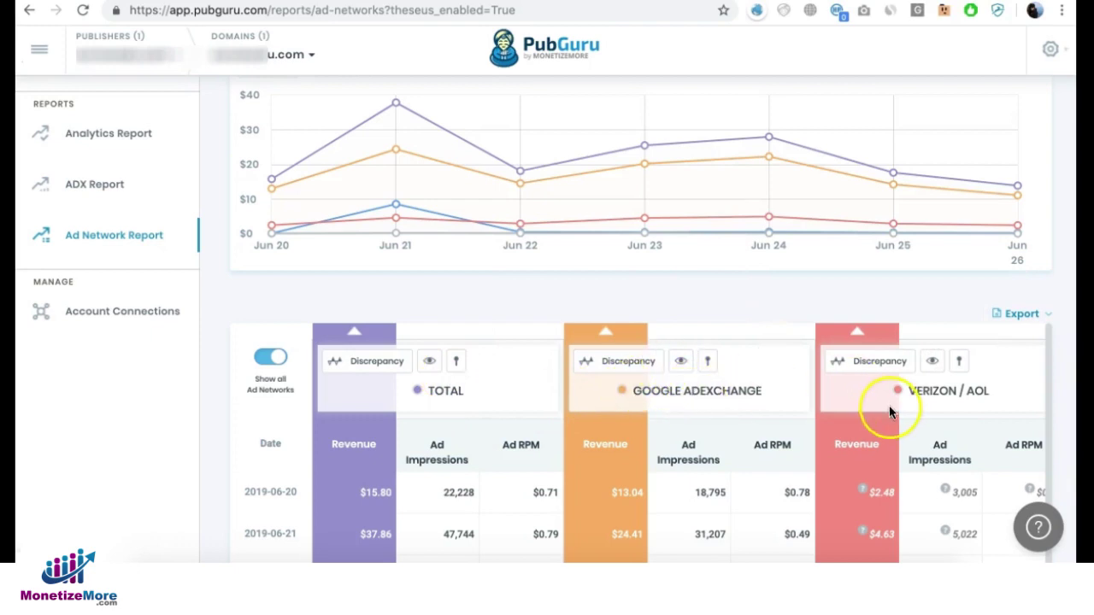
- Hide TOTAL, AppNexus and RTBHouse, leaving Google AdExchange and Verizon / AOL charted
{"action": "left_click", "coordinate": [429, 360]}
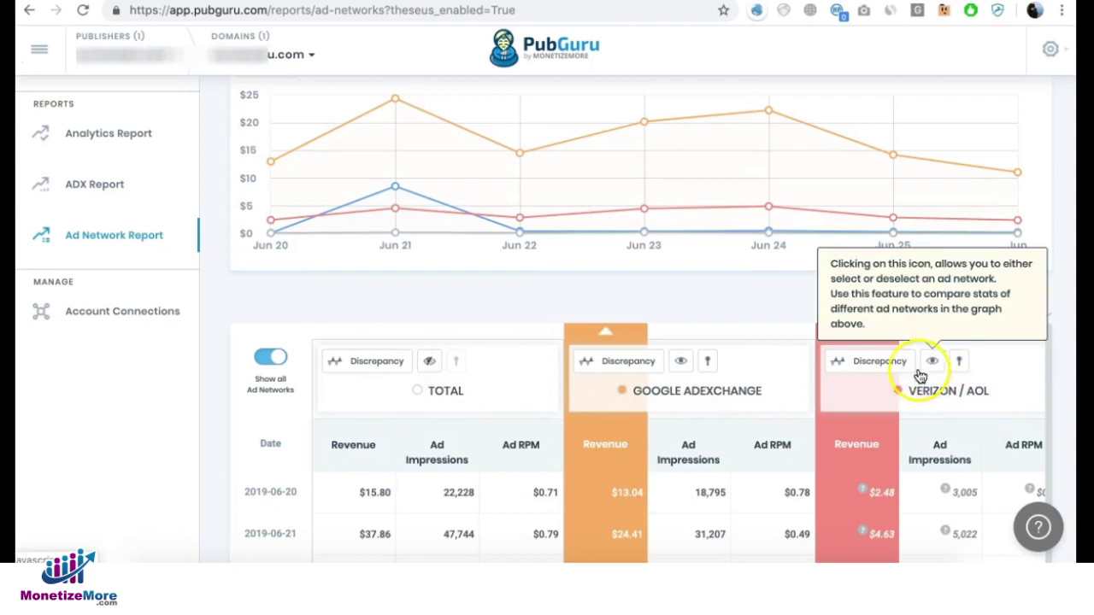
{"action": "scroll", "coordinate": [863, 390], "scroll_direction": "right", "scroll_amount": 5}
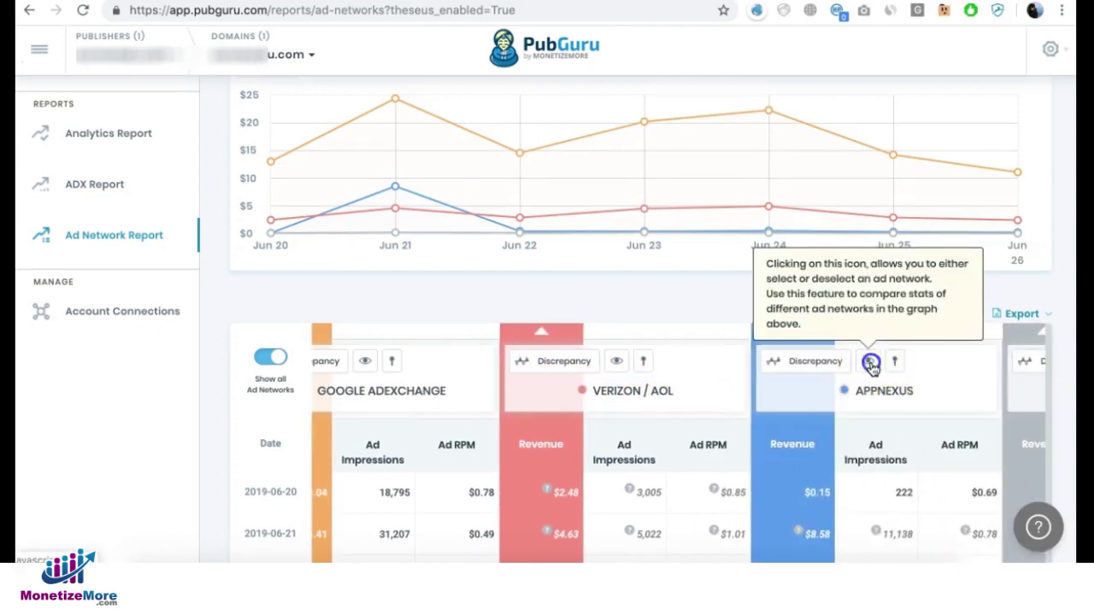
{"action": "left_click", "coordinate": [869, 361]}
{"action": "scroll", "coordinate": [884, 510], "scroll_direction": "right", "scroll_amount": 4}
{"action": "left_click", "coordinate": [897, 363]}
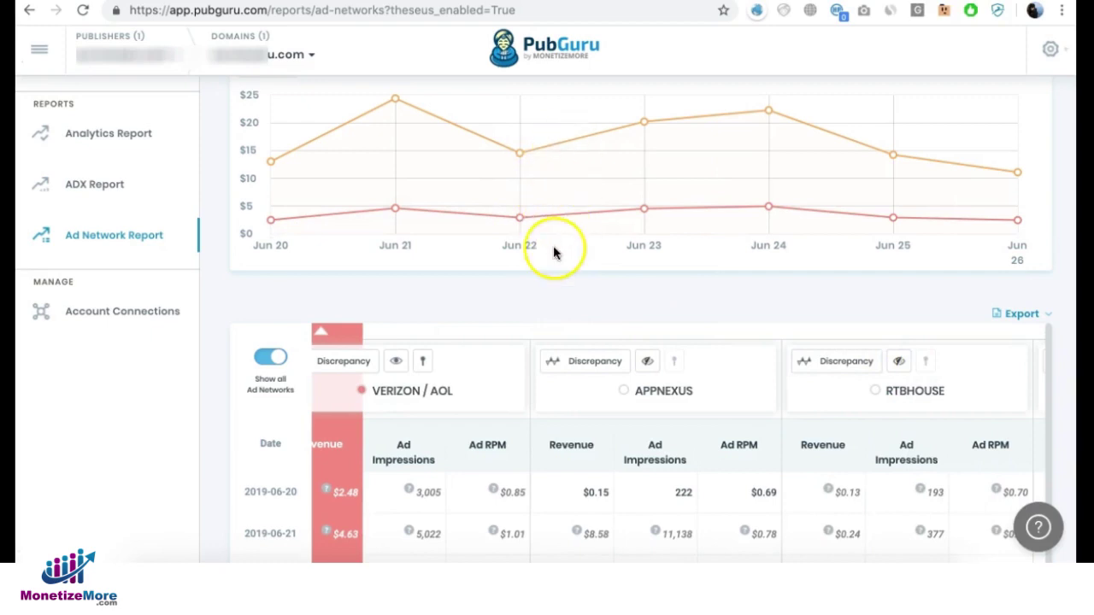
{"action": "scroll", "coordinate": [554, 248], "scroll_direction": "up", "scroll_amount": 2}
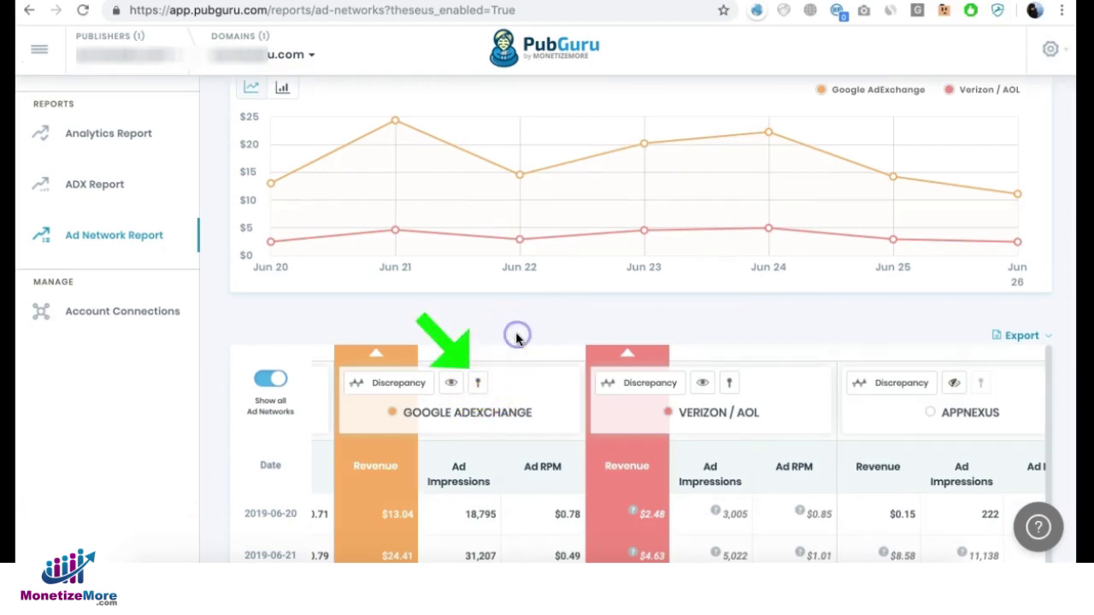
- Single out Google AdExchange so it is the only network plotted in the Ad Network chart
{"action": "scroll", "coordinate": [516, 339], "scroll_direction": "down", "scroll_amount": 1}
{"action": "scroll", "coordinate": [515, 339], "scroll_direction": "up", "scroll_amount": 1}
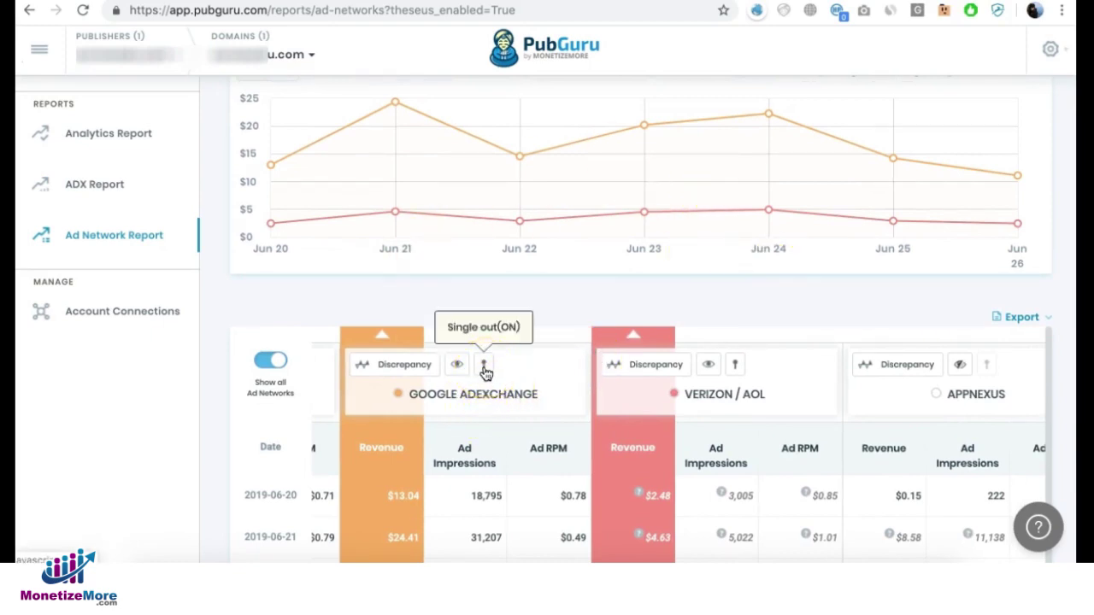
{"action": "left_click", "coordinate": [484, 366]}
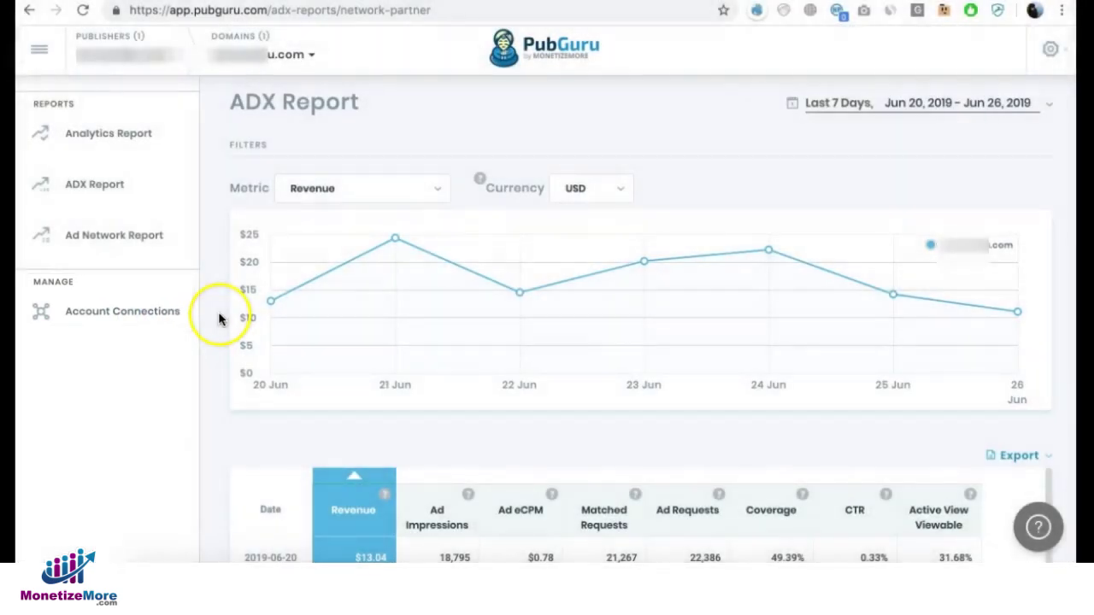
{"action": "left_click", "coordinate": [207, 156]}
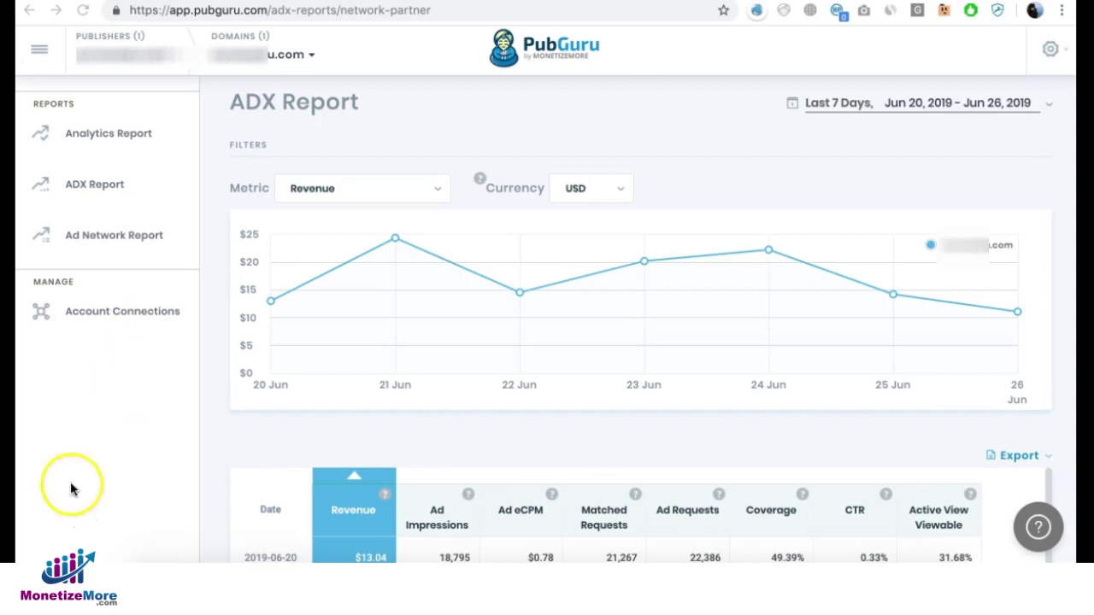
- Open the settings gear menu showing Profile Settings, Payment Settings and Logout
{"action": "left_click", "coordinate": [1044, 49]}
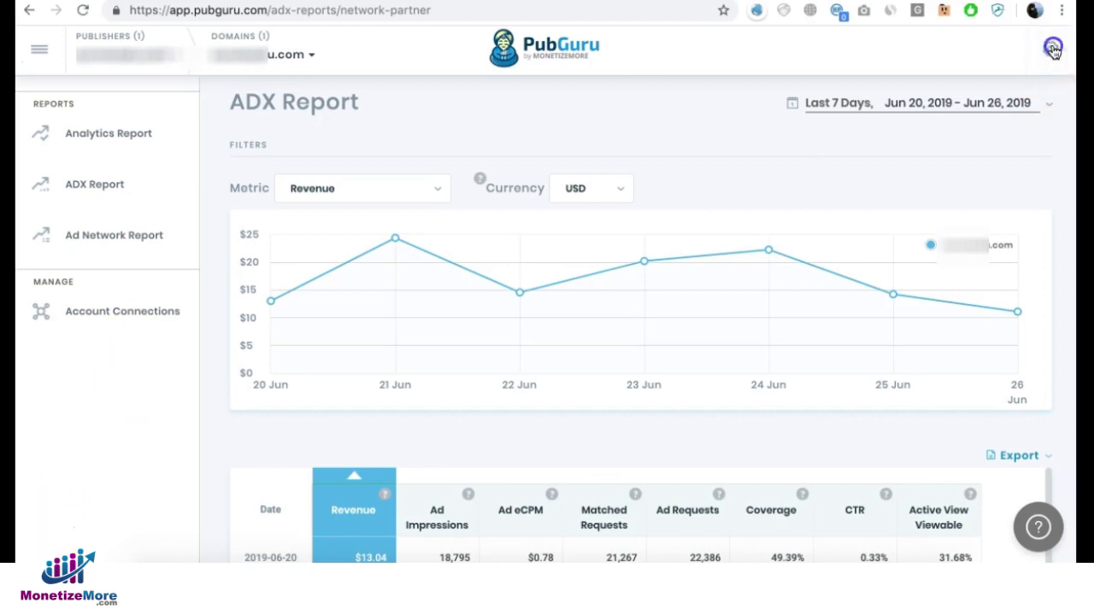